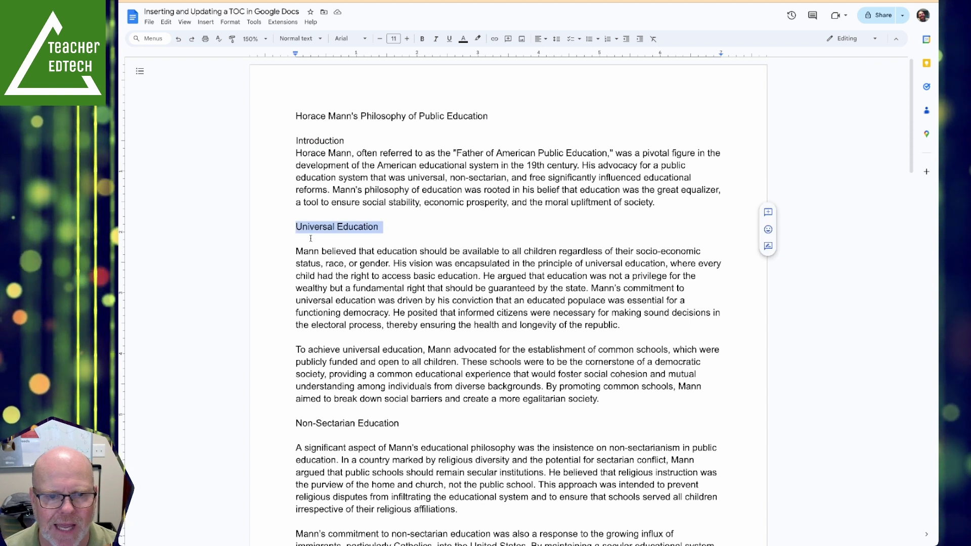
double_click(318, 422)
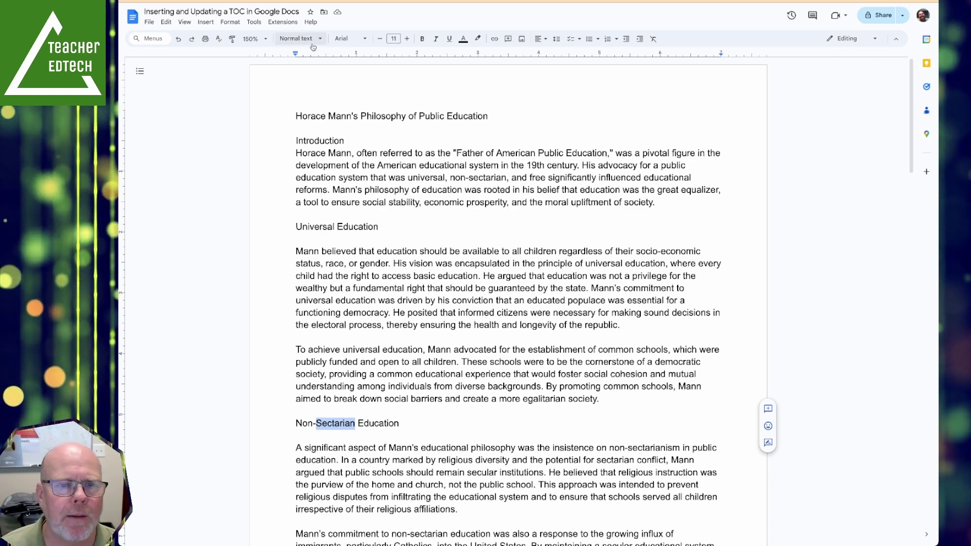
click(294, 39)
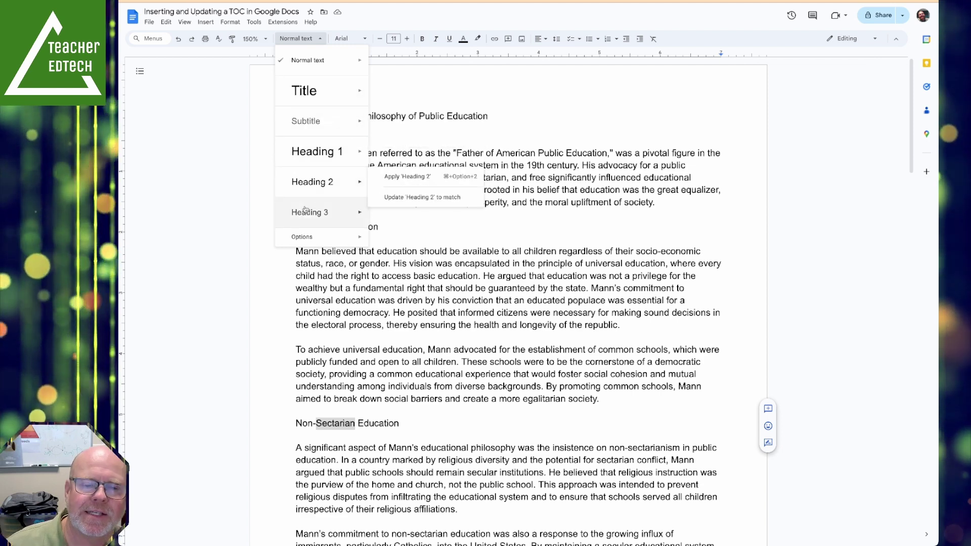
mouse_move(312, 218)
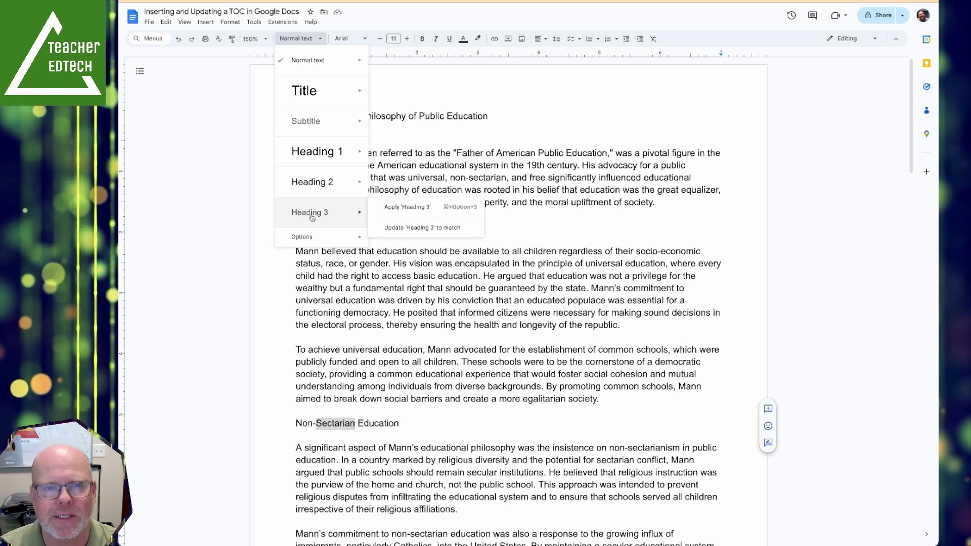
mouse_move(357, 183)
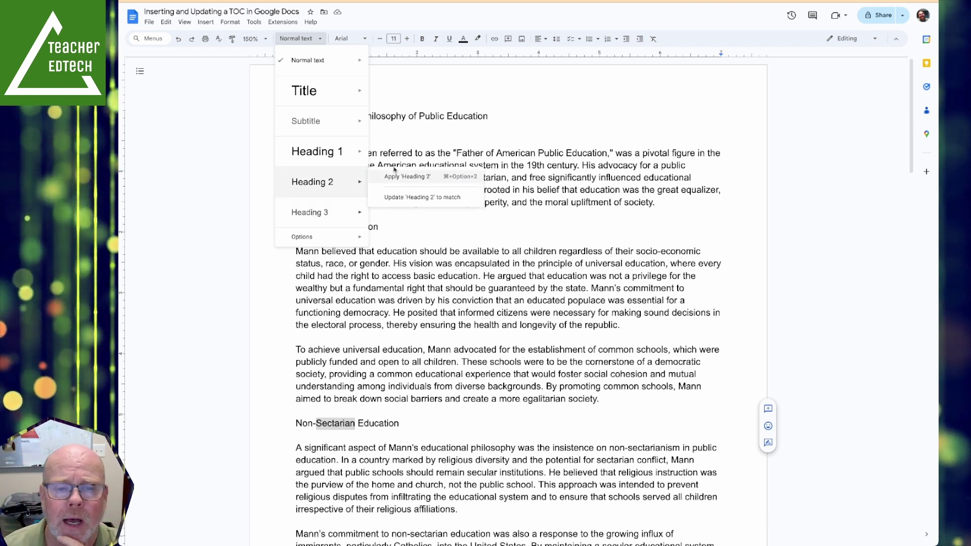
click(392, 149)
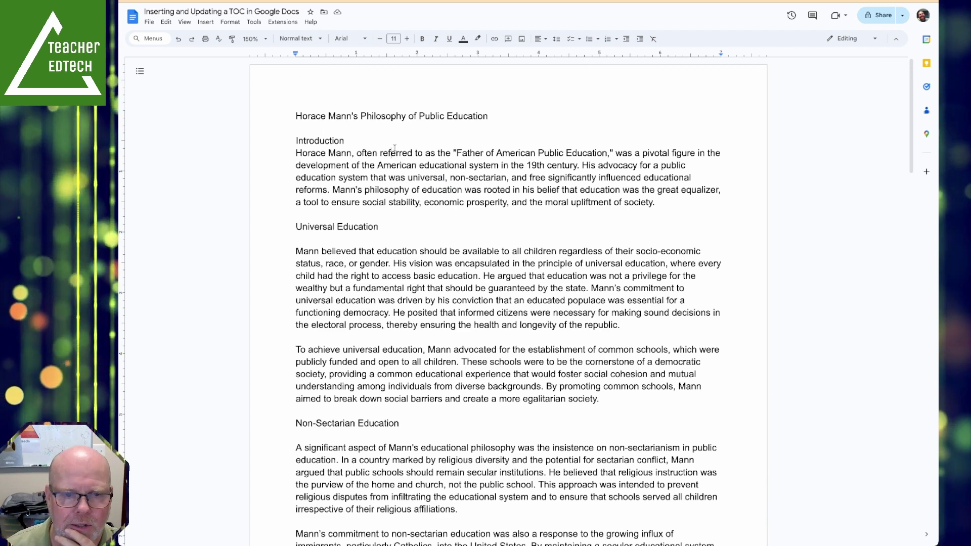
Step: Insert three blank lines between the document title and the Introduction heading
click(308, 130)
key(Return)
key(Return)
key(Return)
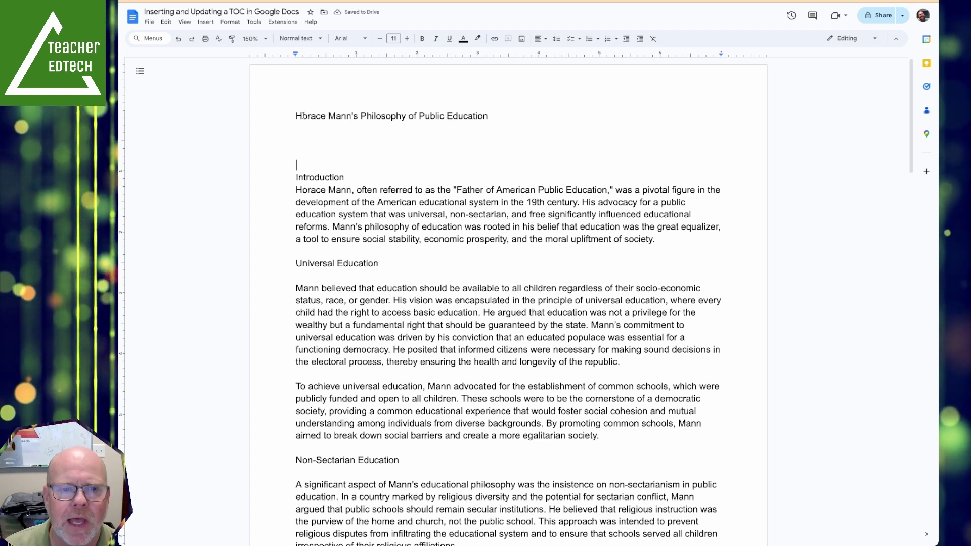
Step: Apply the Title style to the line "Horace Mann's Philosophy of Public Education"
triple_click(298, 116)
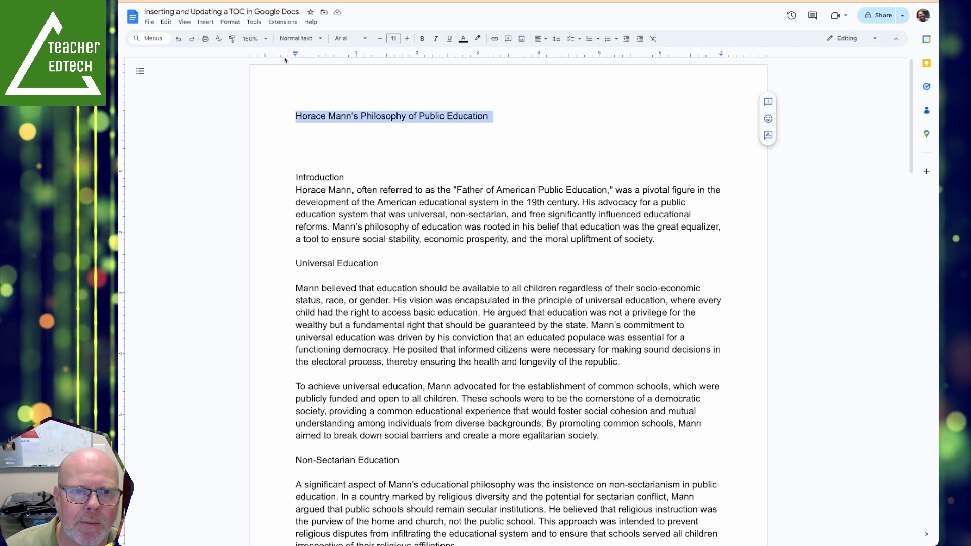
click(295, 39)
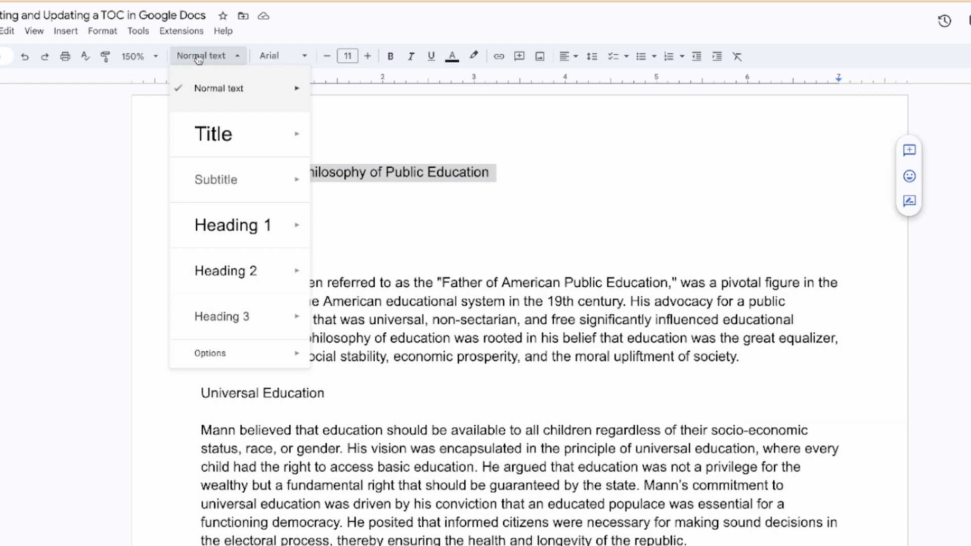
mouse_move(216, 133)
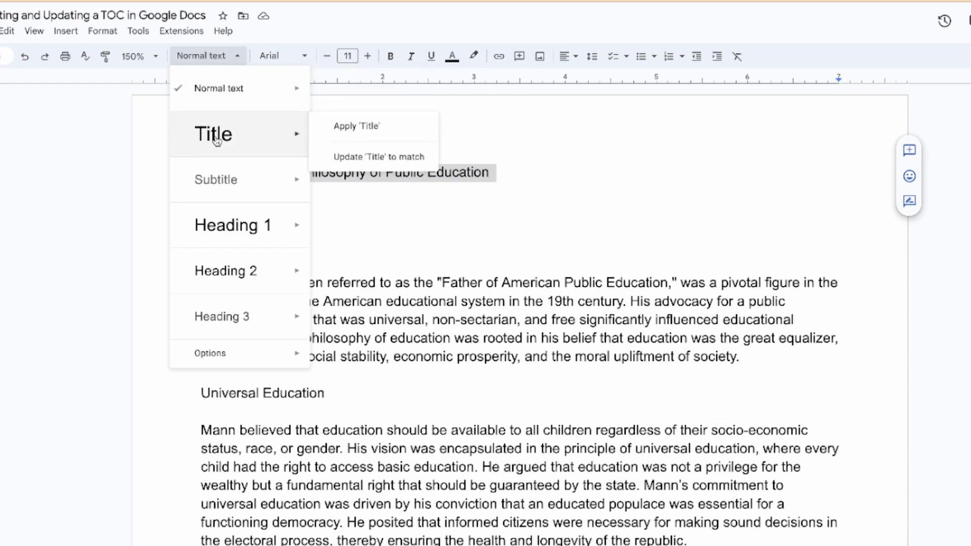
click(358, 133)
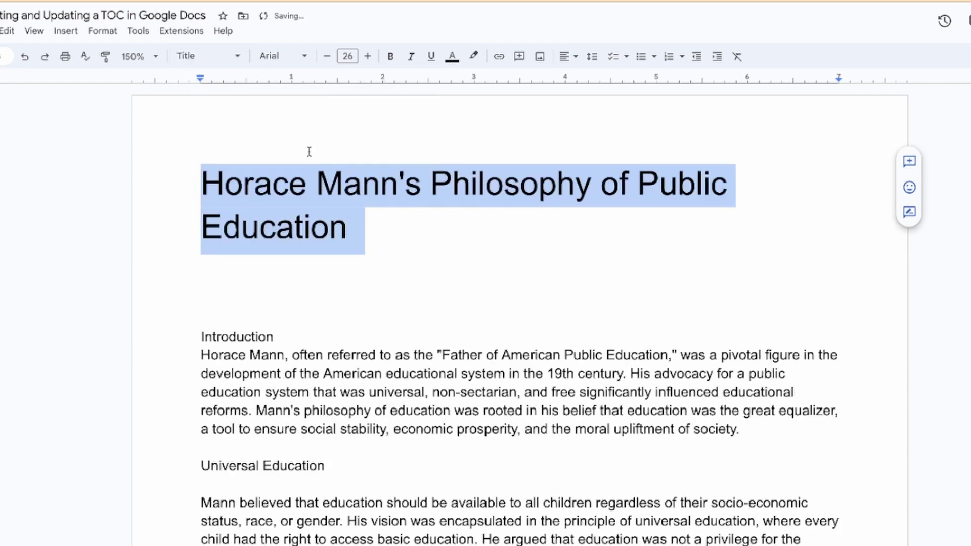
Step: Add further blank lines below the styled title so the Introduction section sits lower on the page
click(225, 293)
key(Return)
key(Return)
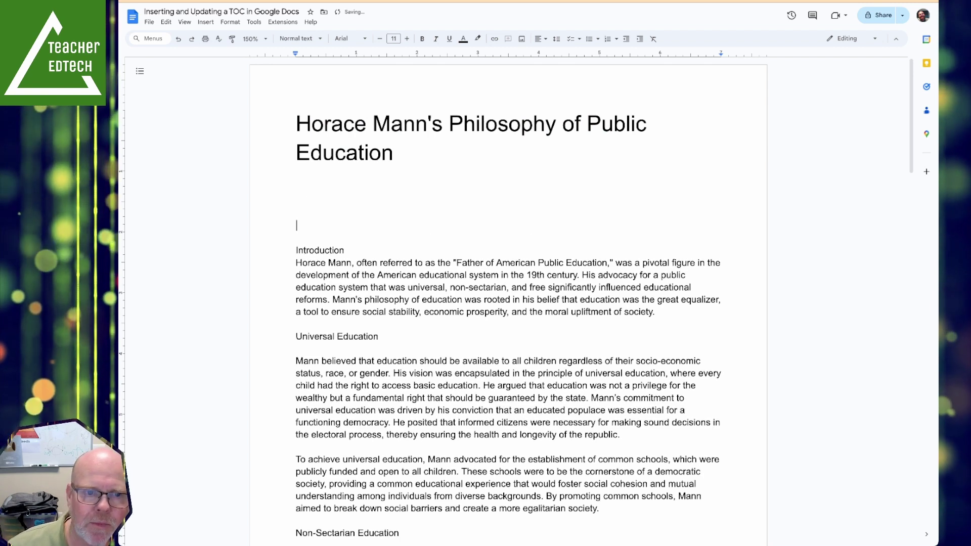
drag(297, 180, 315, 223)
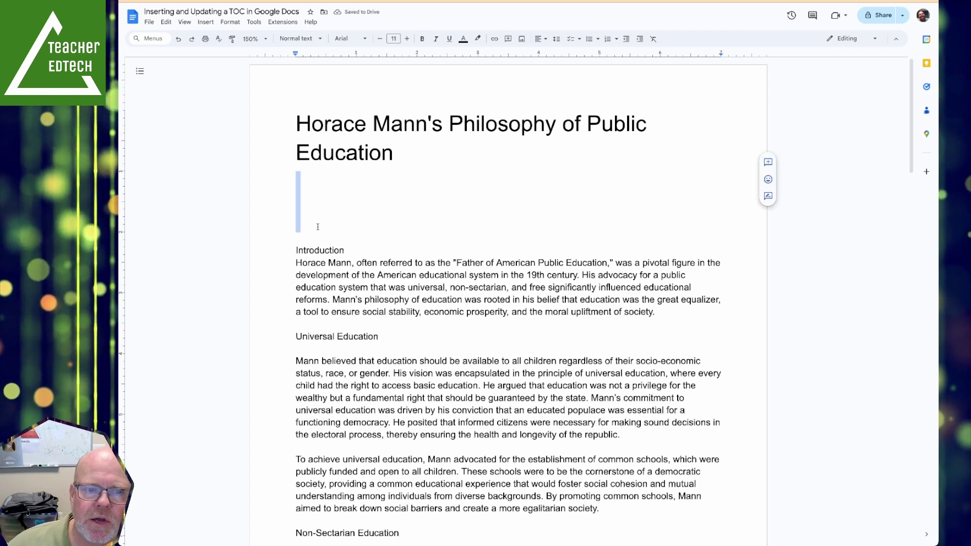
scroll(318, 205, down, 1)
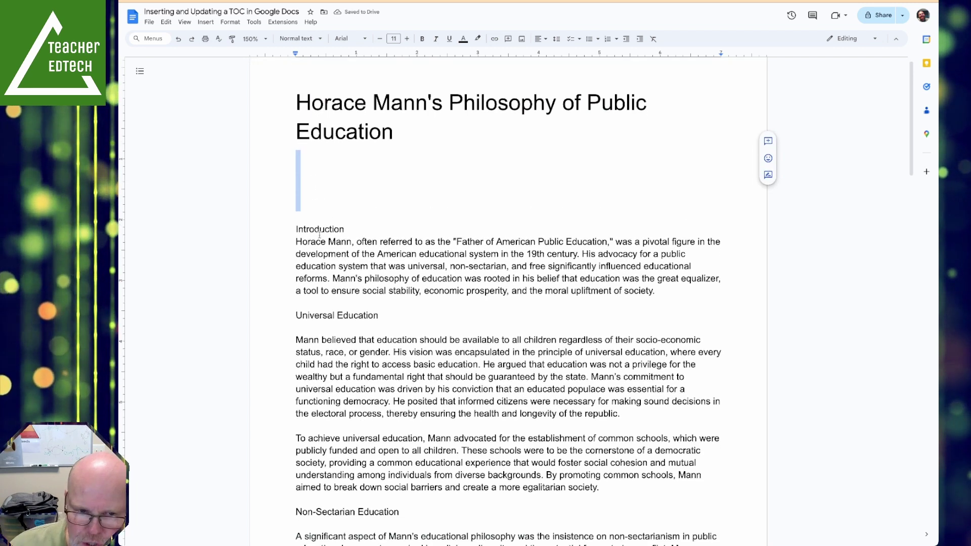
click(306, 211)
key(Home)
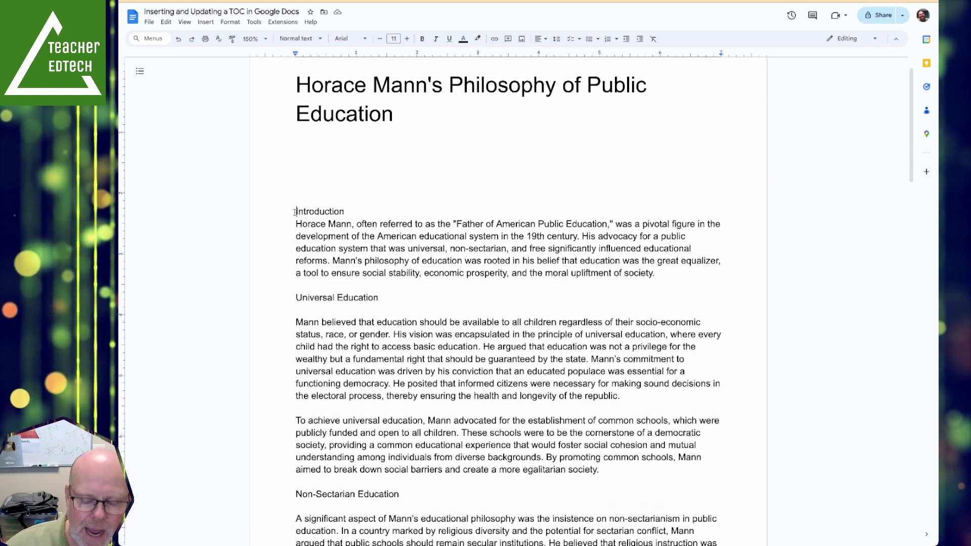
key(Return)
Step: Apply the Heading 1 style to the "Introduction" line
scroll(321, 164, down, 3)
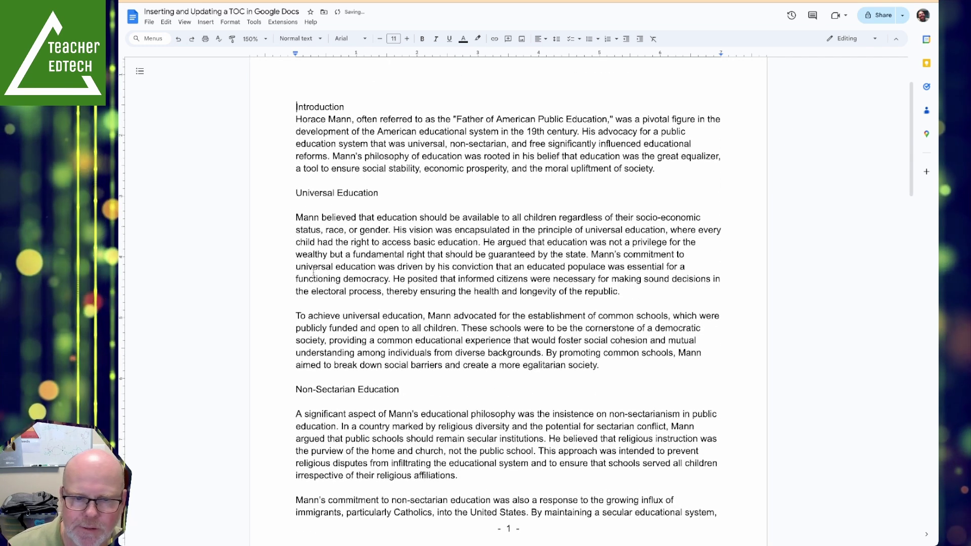
scroll(321, 165, up, 1)
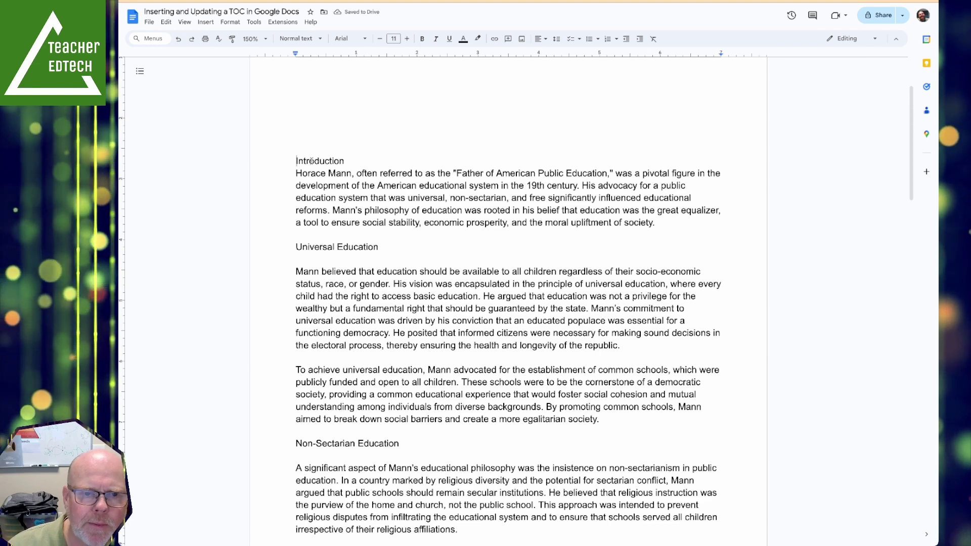
triple_click(312, 160)
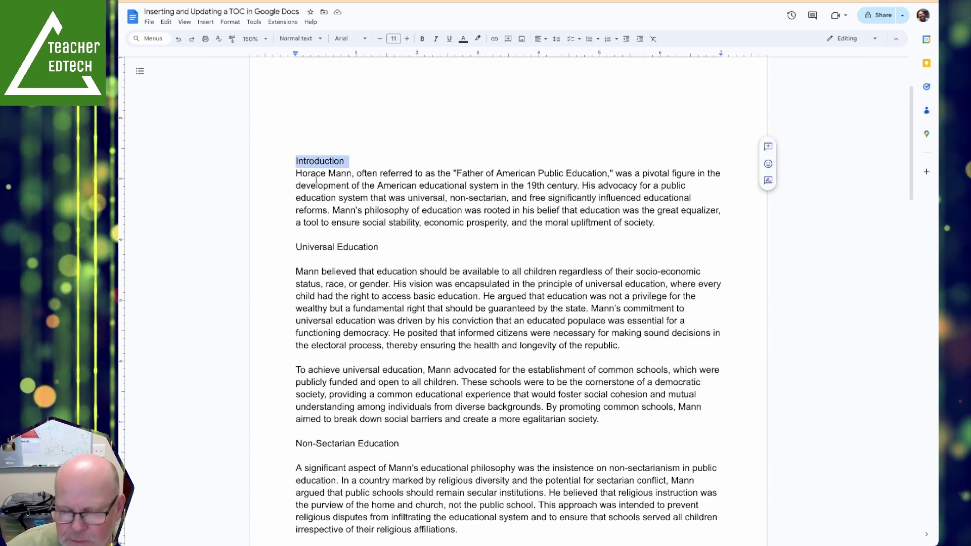
click(298, 39)
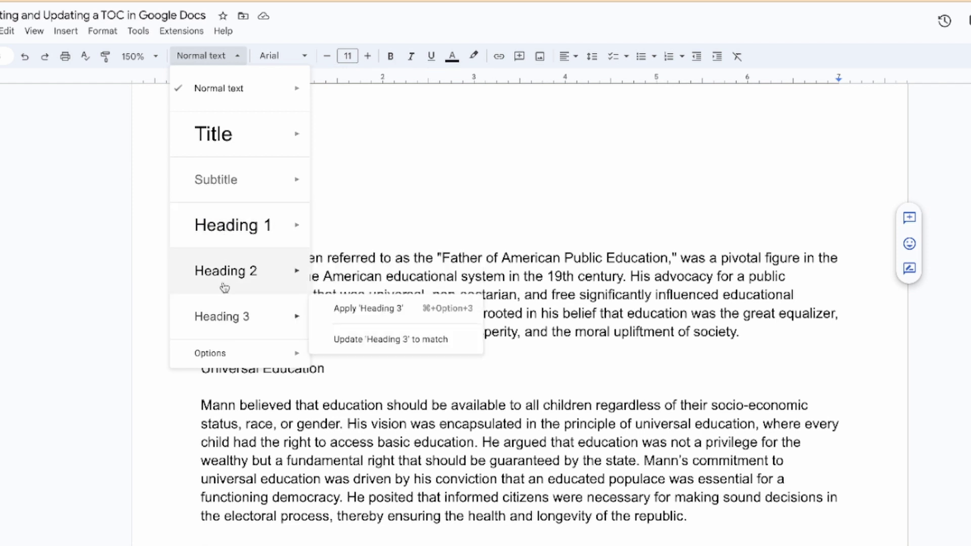
mouse_move(220, 226)
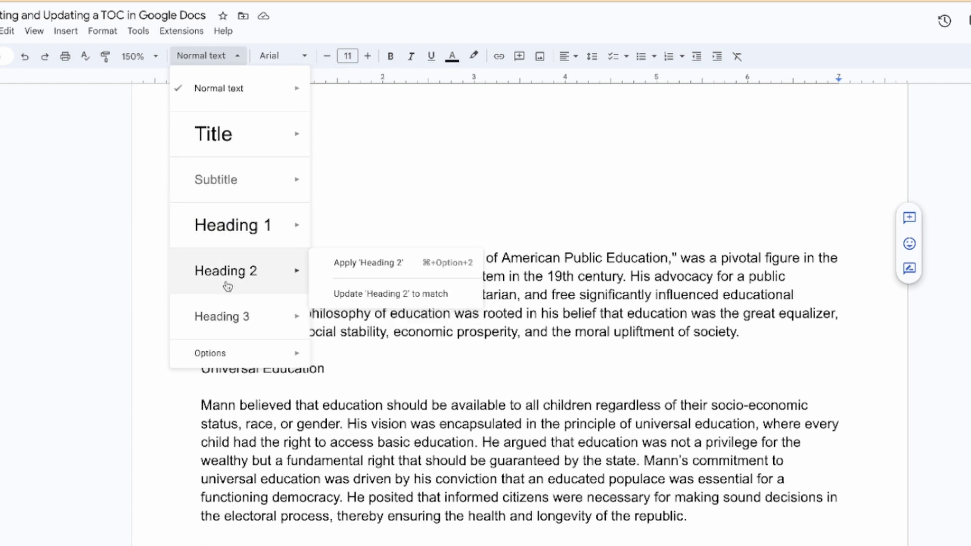
mouse_move(221, 312)
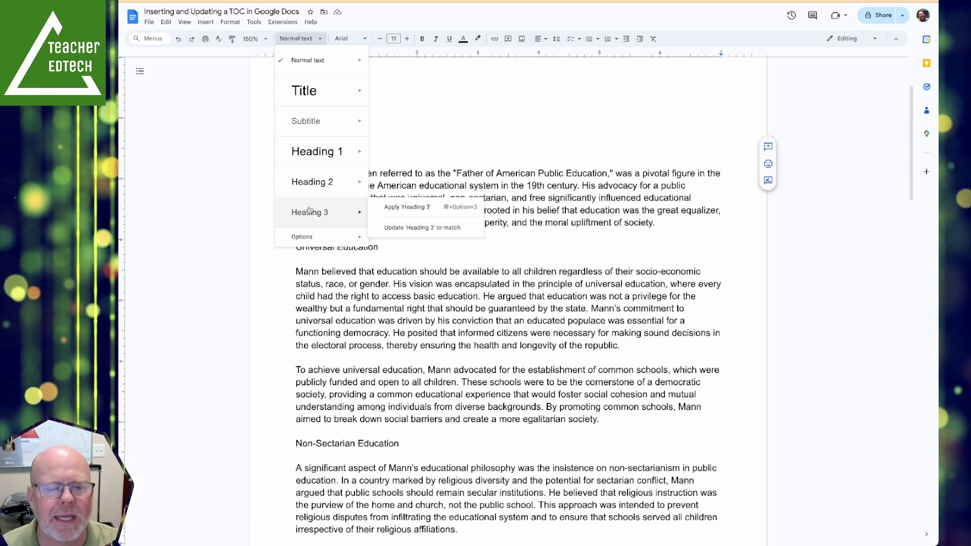
mouse_move(314, 144)
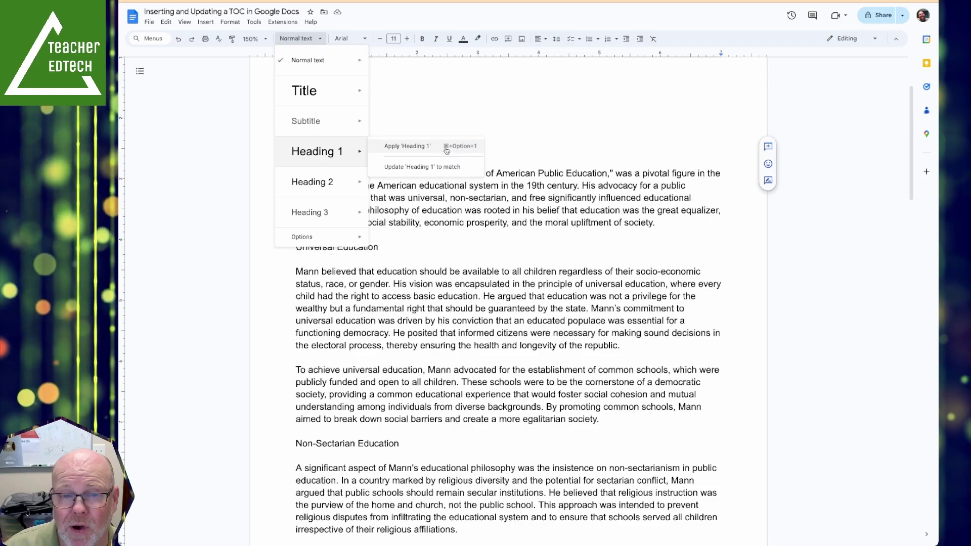
click(434, 222)
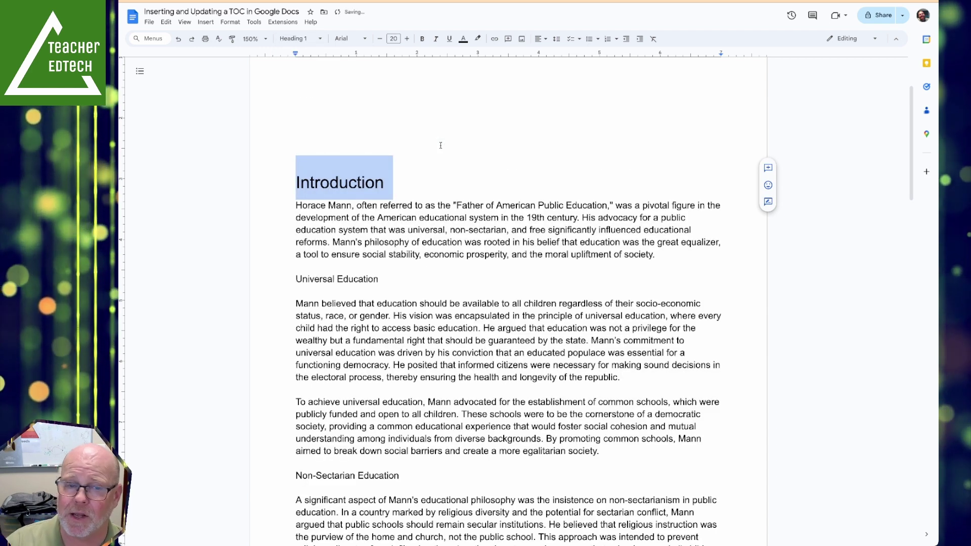
Step: Apply the Heading 1 style to the "Universal Education" line
scroll(379, 202, up, 3)
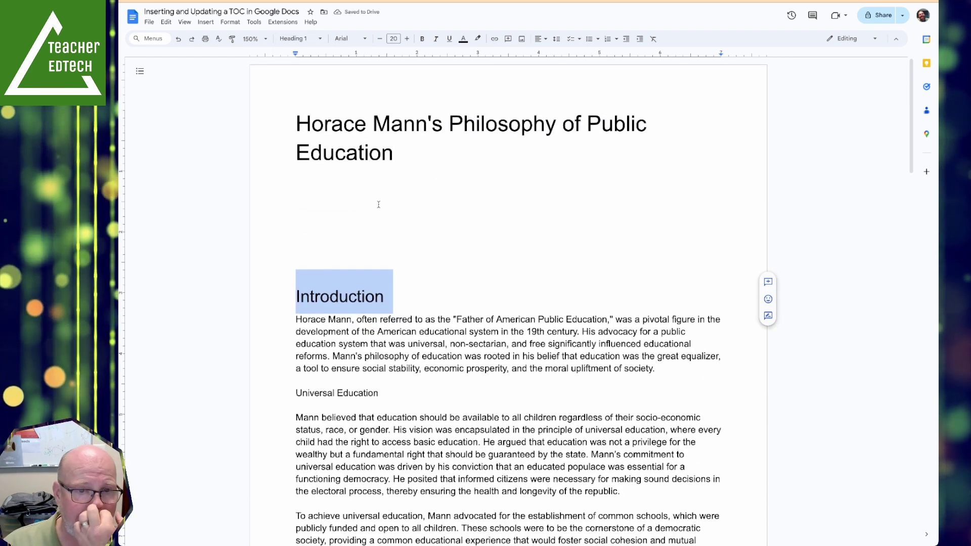
scroll(378, 204, down, 1)
scroll(378, 205, down, 1)
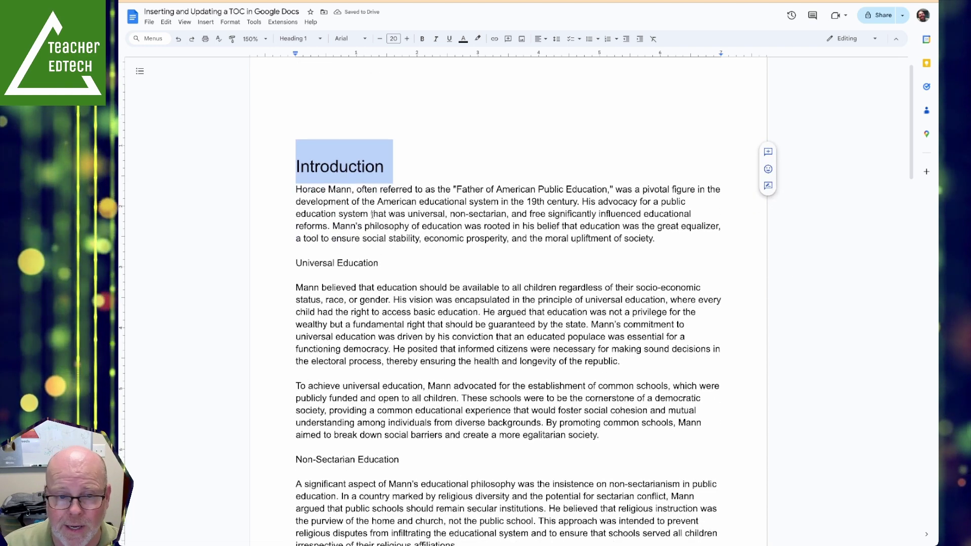
triple_click(319, 263)
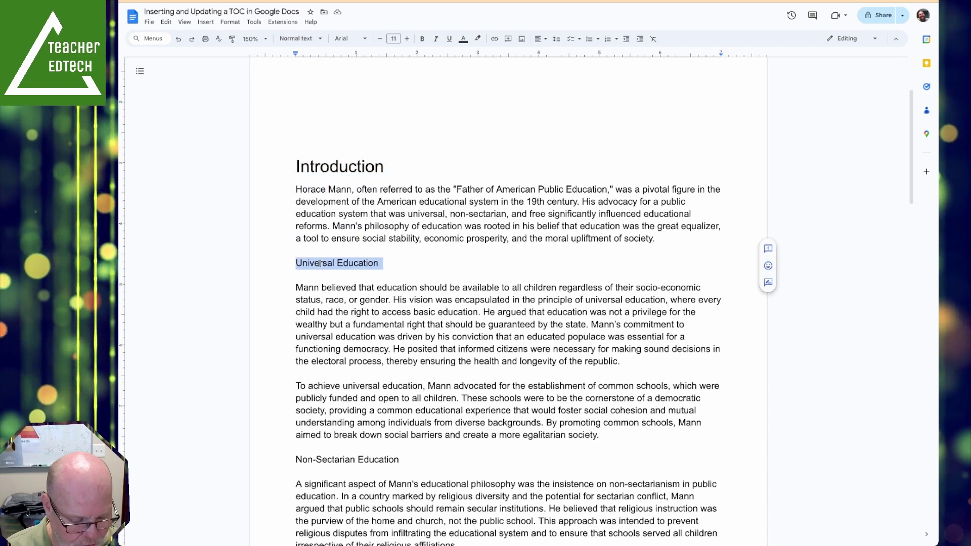
key(ctrl+alt+1)
Step: Apply the Heading 1 style to the "Non-Sectarian Education" and "Free Education" lines
scroll(326, 194, down, 6)
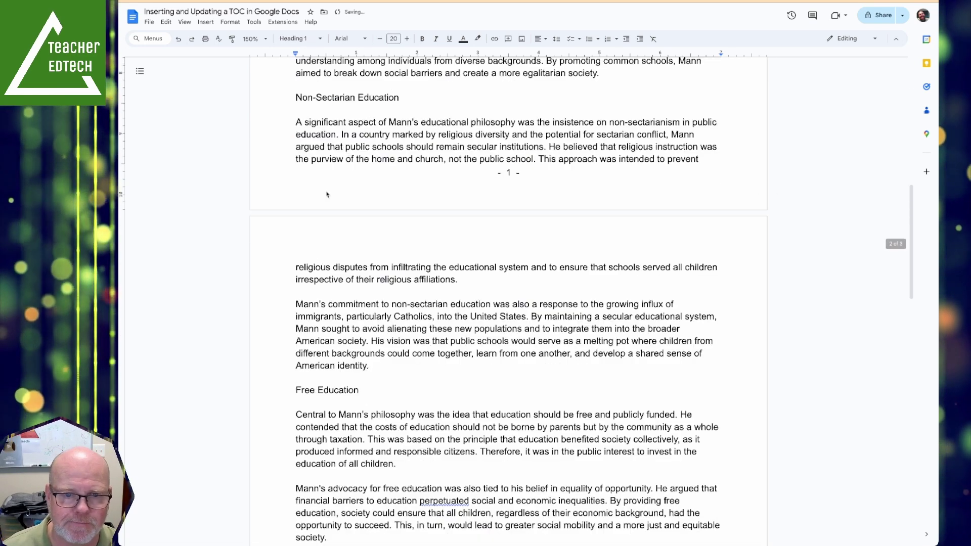
triple_click(334, 98)
key(ctrl+alt+1)
triple_click(310, 439)
key(ctrl+alt+1)
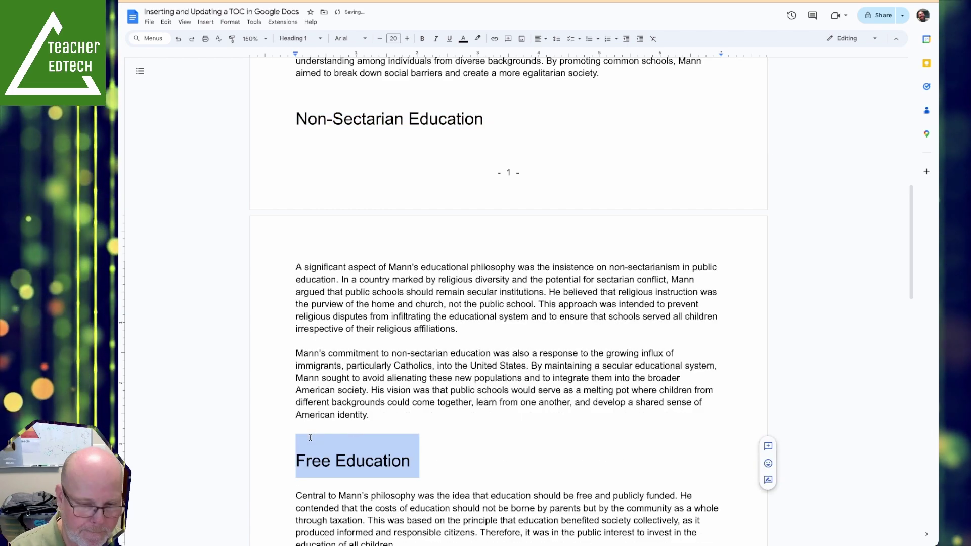
Step: Apply the Heading 1 style to the section heading that follows the Free Education section
scroll(310, 438, down, 6)
triple_click(349, 267)
key(ctrl+alt+1)
Step: Apply the Heading 1 style to the "Education and Economic Development" and "Legacy and Impact" lines
scroll(348, 197, down, 6)
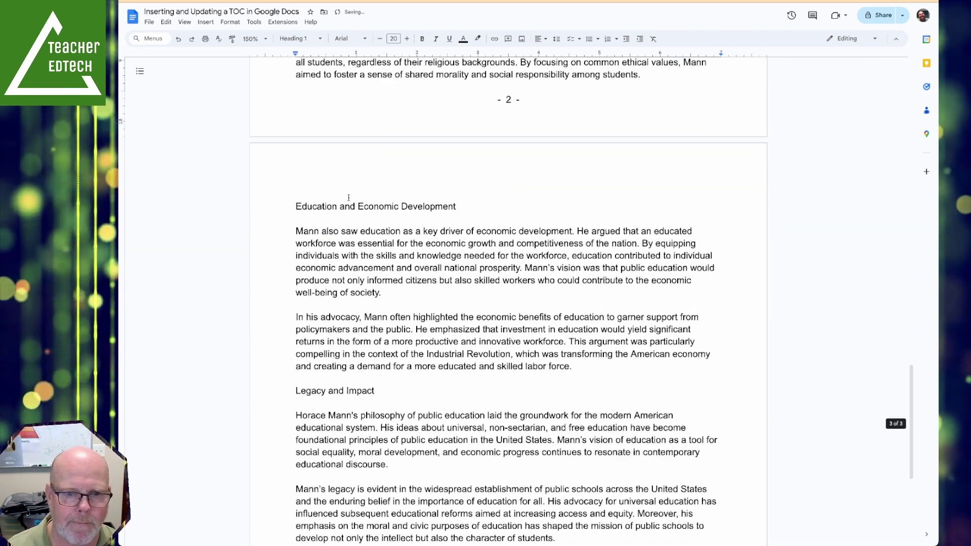
triple_click(349, 203)
key(ctrl+alt+1)
scroll(349, 202, down, 4)
triple_click(329, 213)
key(ctrl+alt+1)
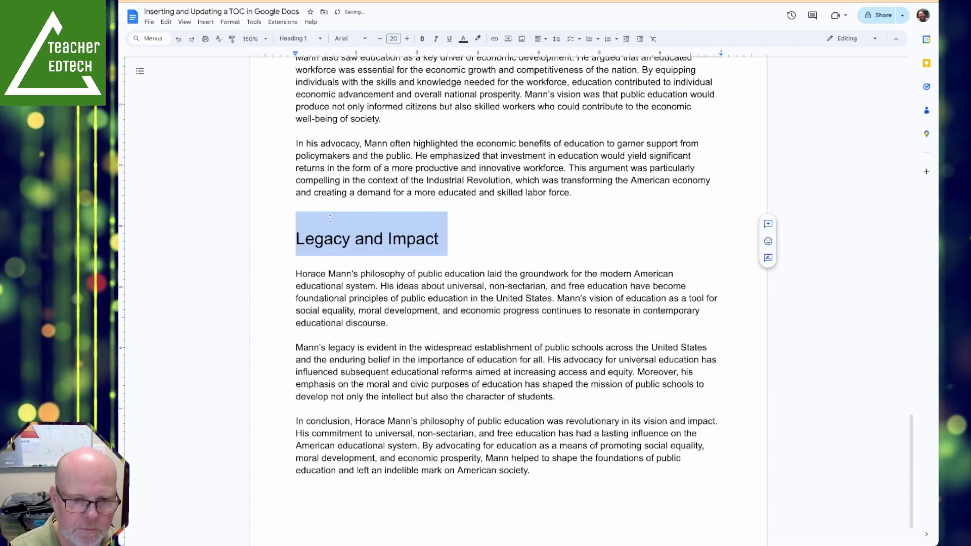
Step: Set the blank lines between the document title and the Introduction heading to Normal text
scroll(330, 218, down, 1)
scroll(330, 219, up, 5)
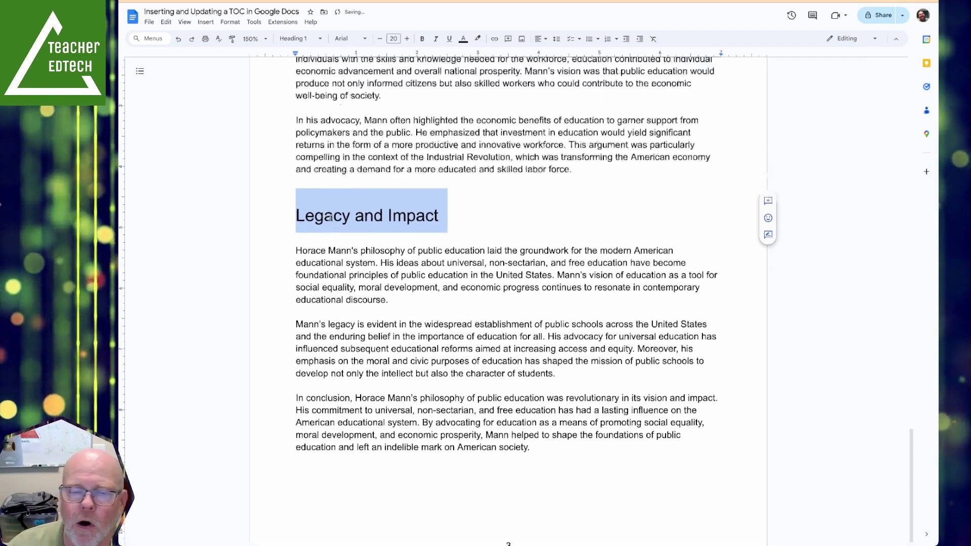
scroll(330, 219, up, 20)
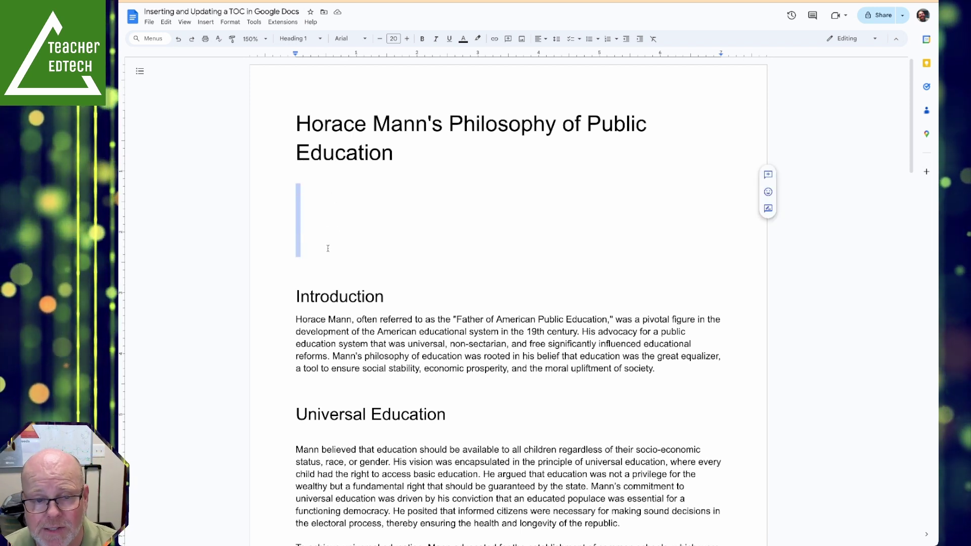
key(ctrl+alt+0)
drag(311, 197, 322, 268)
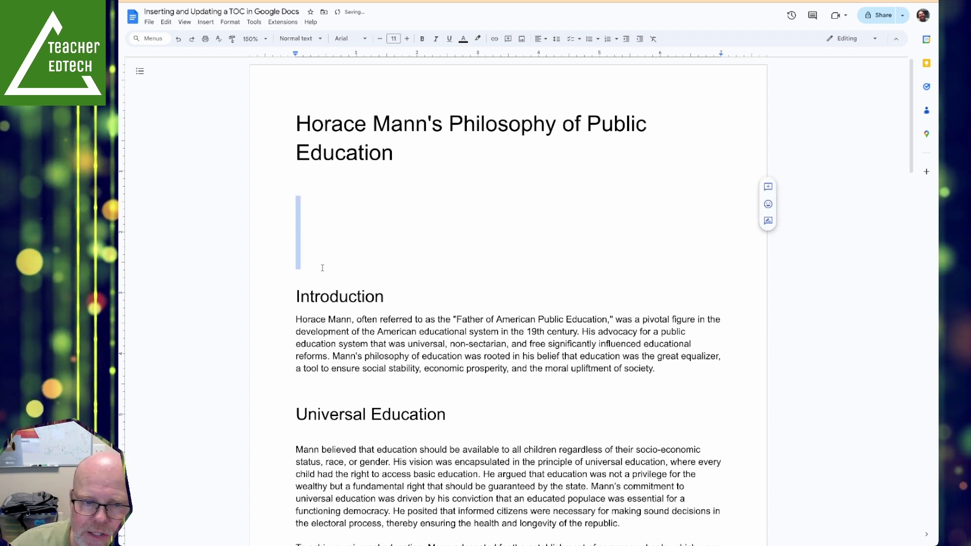
Step: Insert a page break directly before the Introduction heading
click(293, 298)
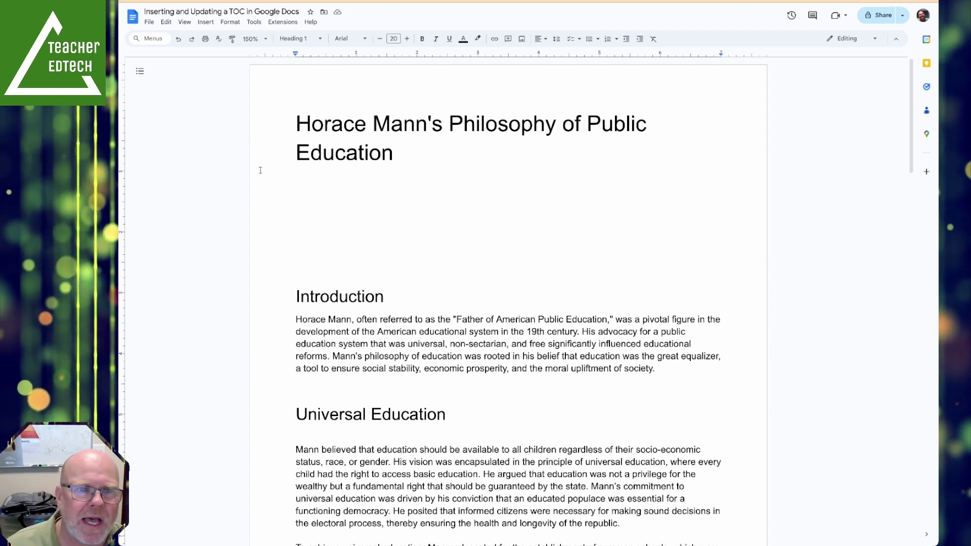
click(204, 22)
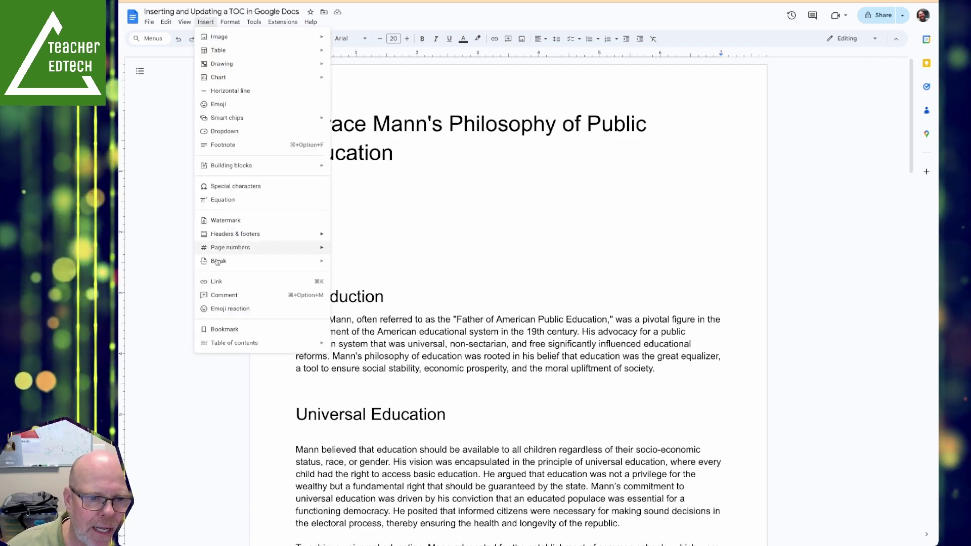
mouse_move(298, 260)
click(352, 264)
scroll(342, 267, down, 10)
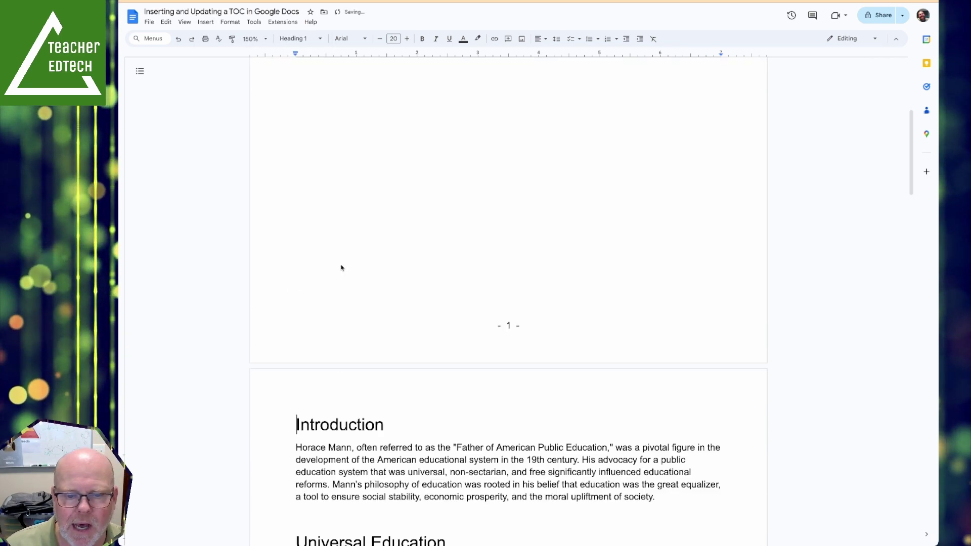
Step: Insert a table of contents with dotted leaders and page numbers on the blank line below the document title
scroll(342, 268, down, 4)
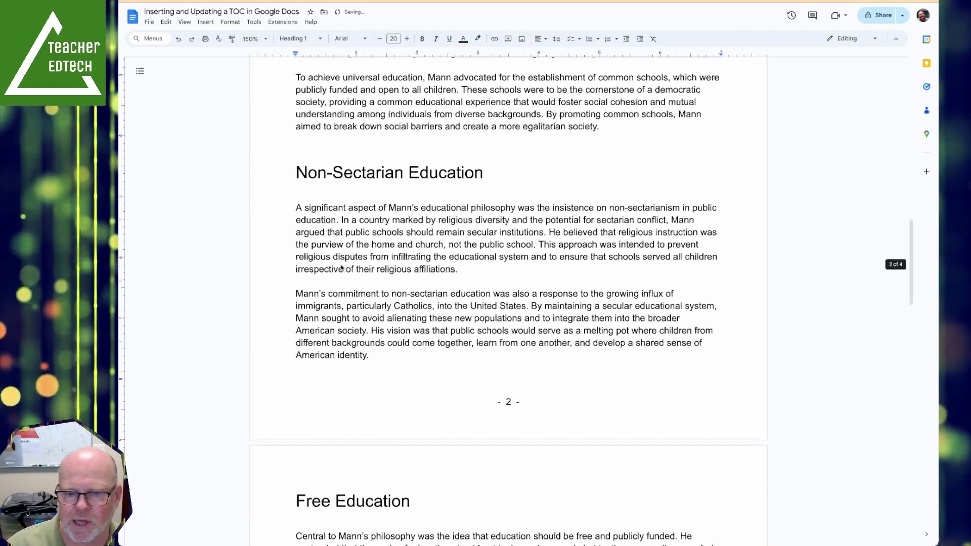
scroll(342, 268, up, 6)
scroll(342, 268, up, 15)
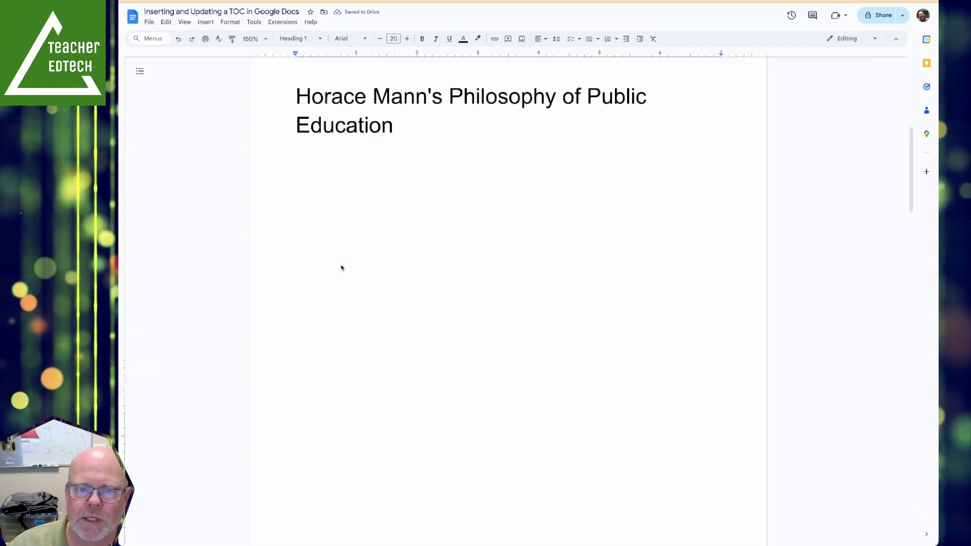
click(348, 182)
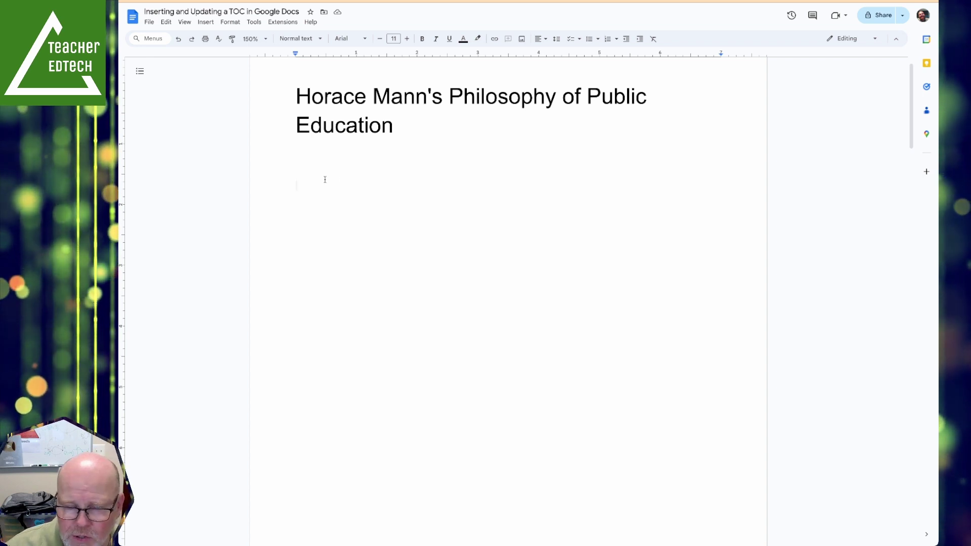
scroll(339, 185, down, 1)
scroll(339, 184, up, 2)
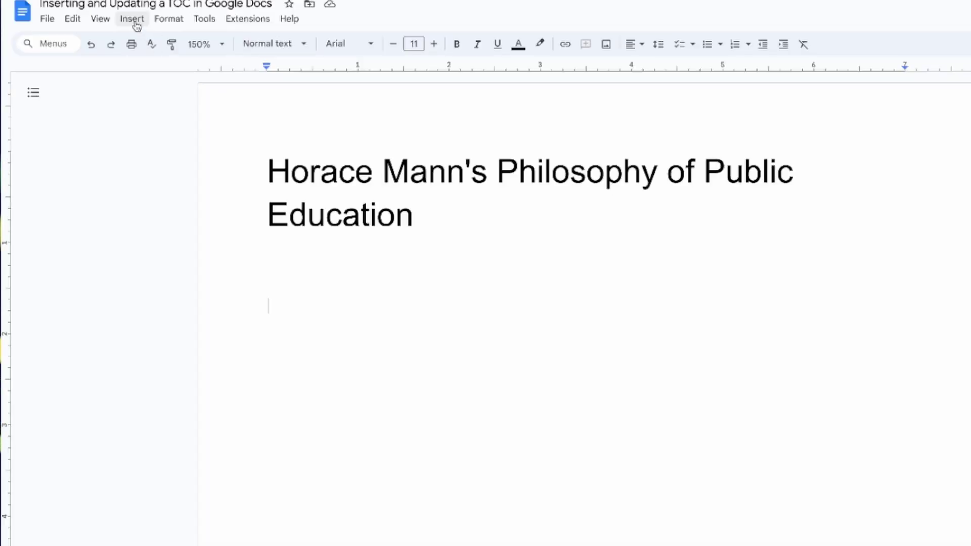
click(136, 24)
mouse_move(170, 480)
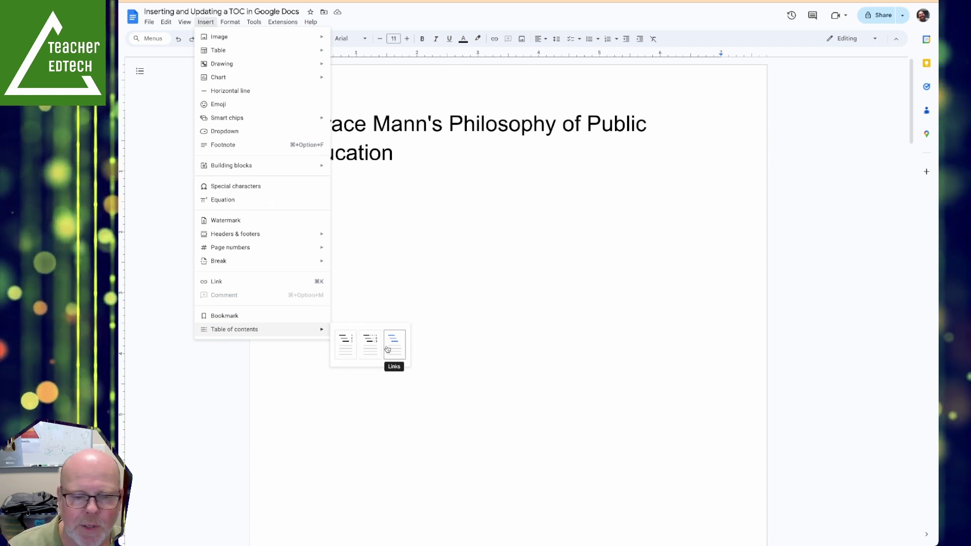
click(370, 346)
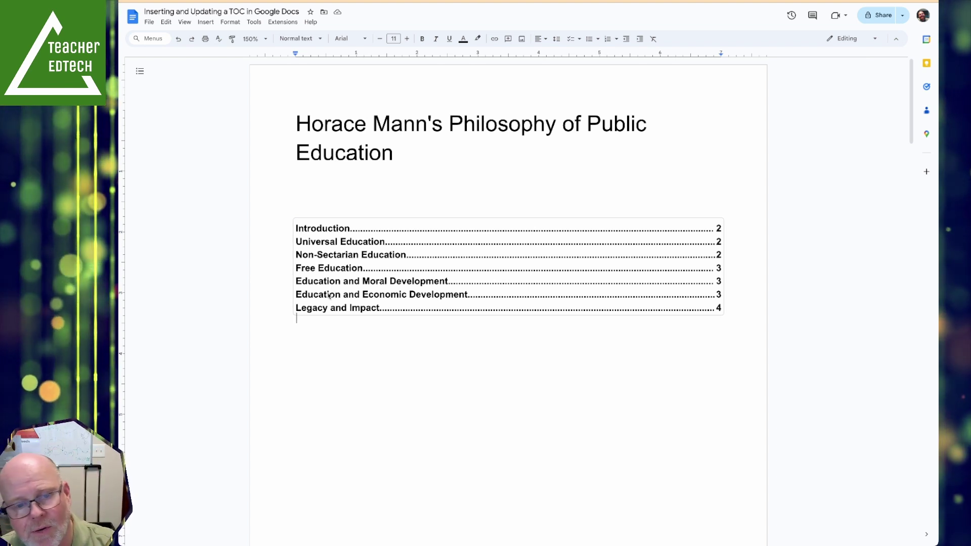
Step: Follow the "Education and Economic Development" table of contents link to its section, and return to the document's beginning
click(387, 297)
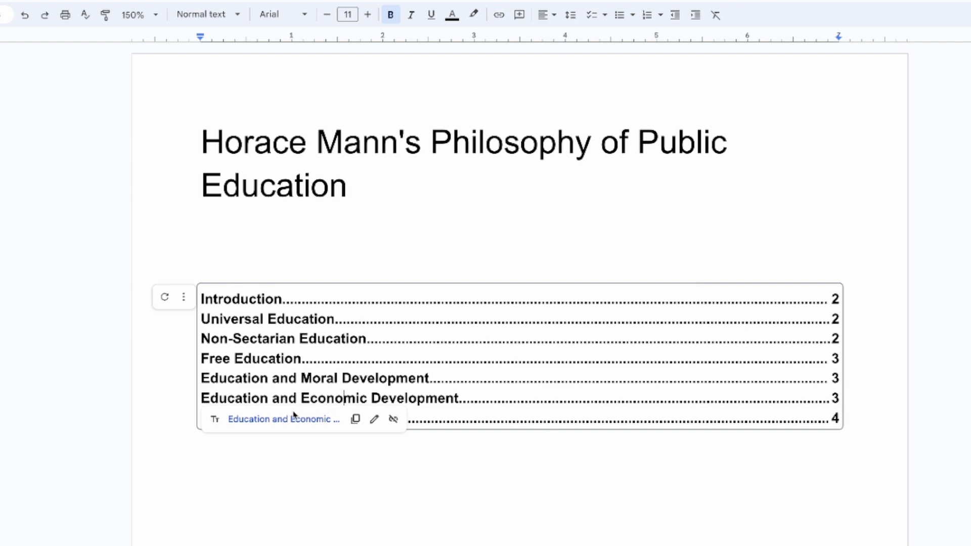
click(281, 419)
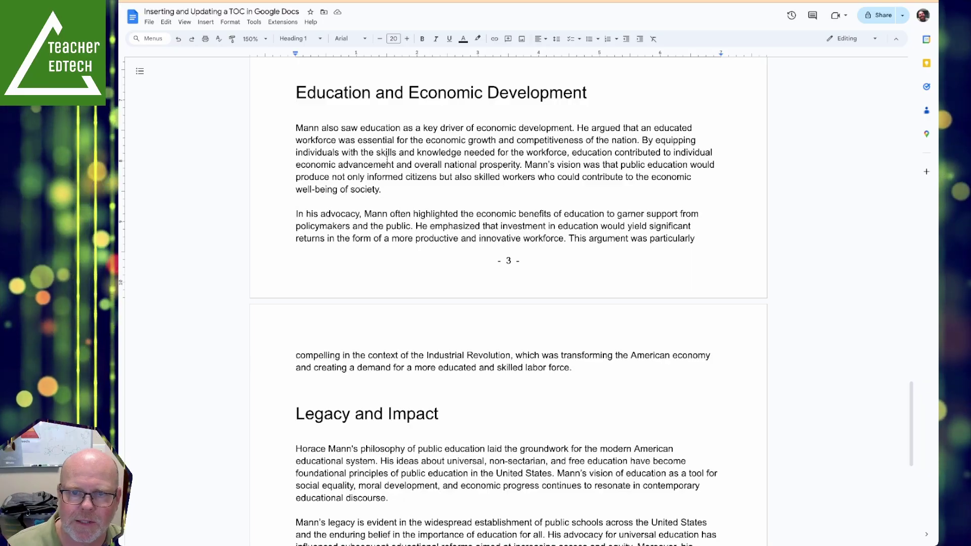
key(ctrl+Home)
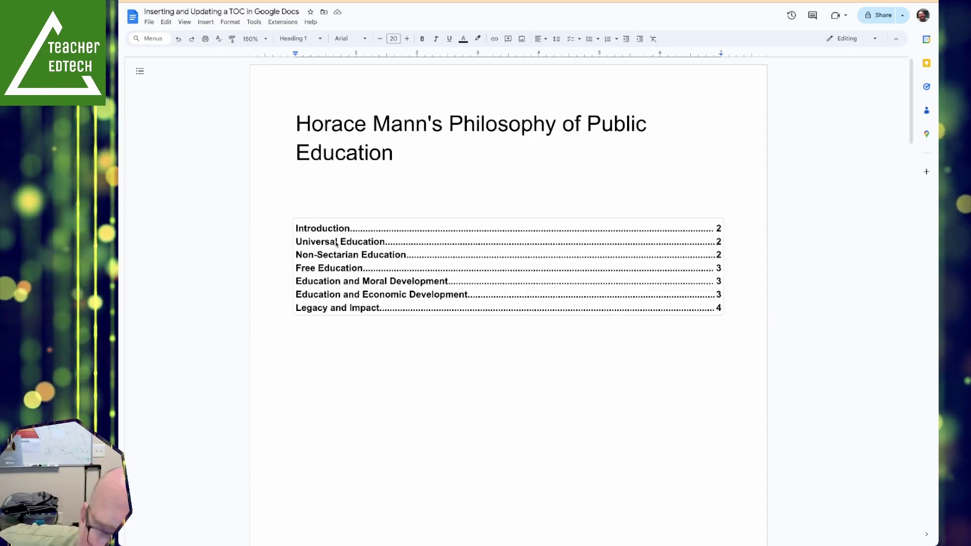
Step: Paste the copied lorem ipsum paragraphs on a new line after the last paragraph of the Universal Education section
scroll(335, 244, down, 12)
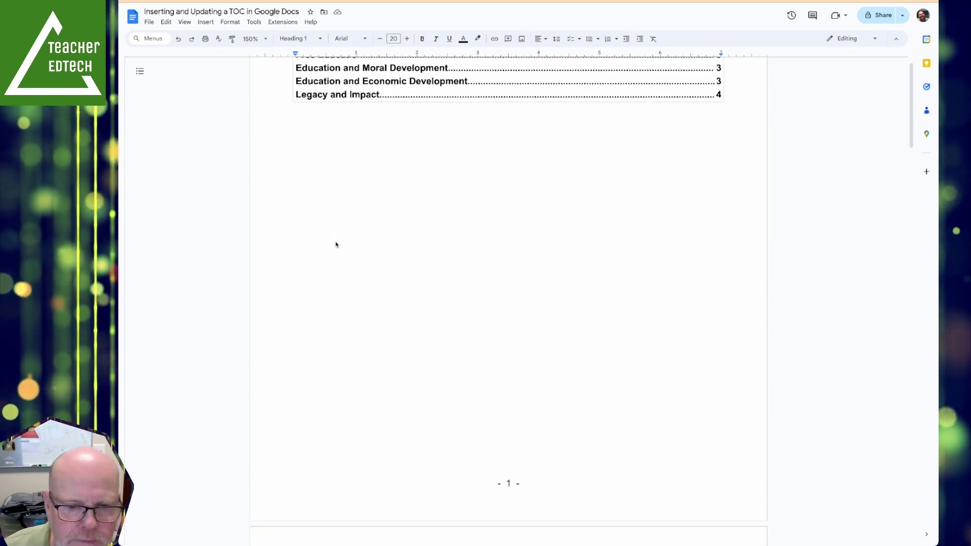
scroll(336, 244, down, 5)
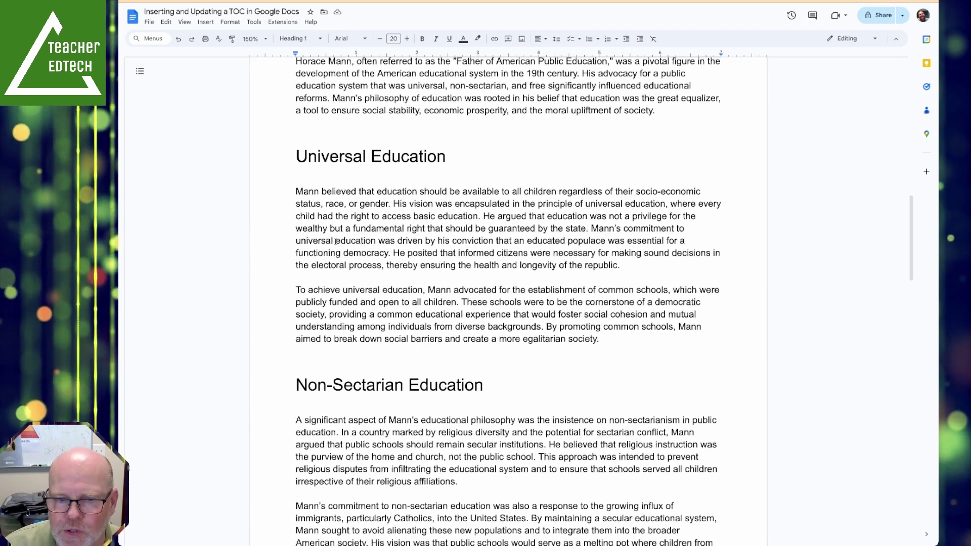
click(607, 336)
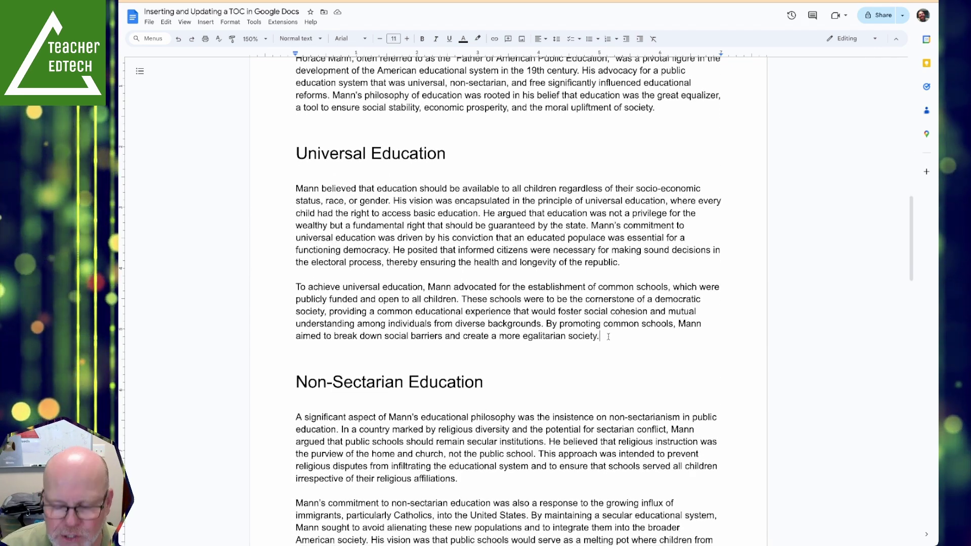
key(Return)
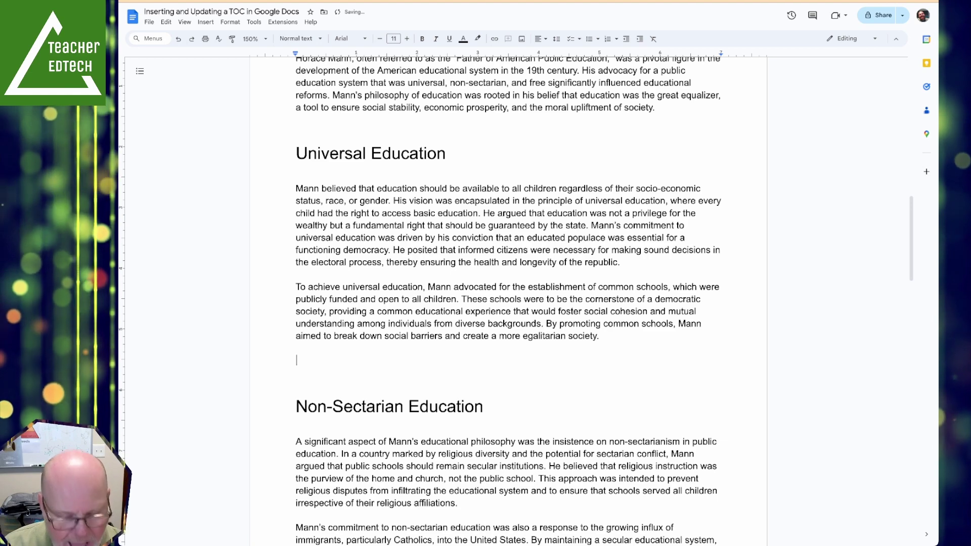
key(ctrl+v)
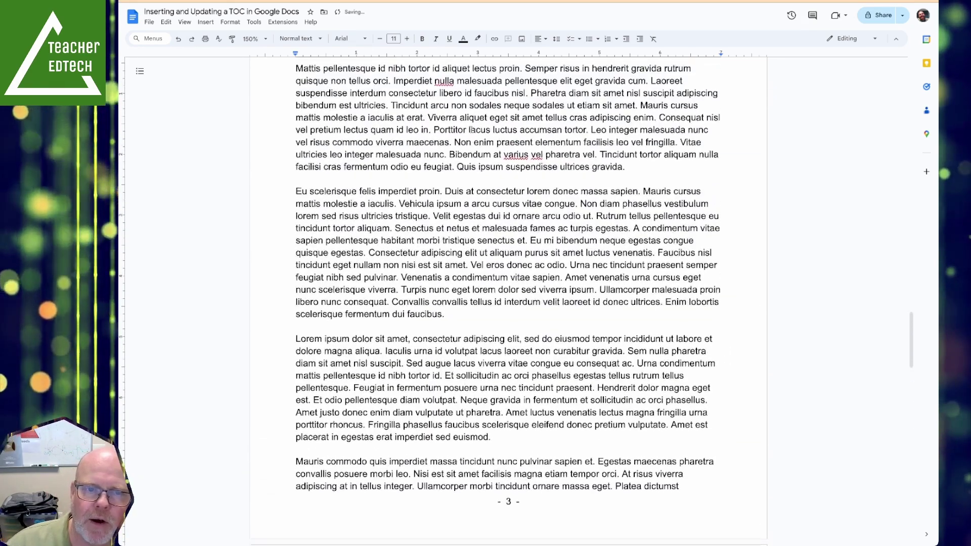
Step: Update the table of contents to refresh the page numbers after the pasted text
scroll(471, 130, up, 20)
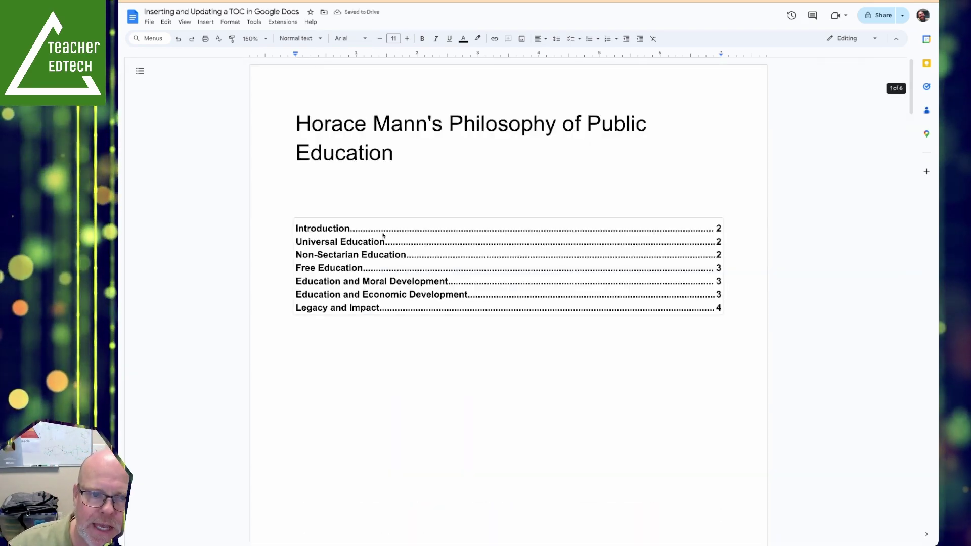
click(405, 254)
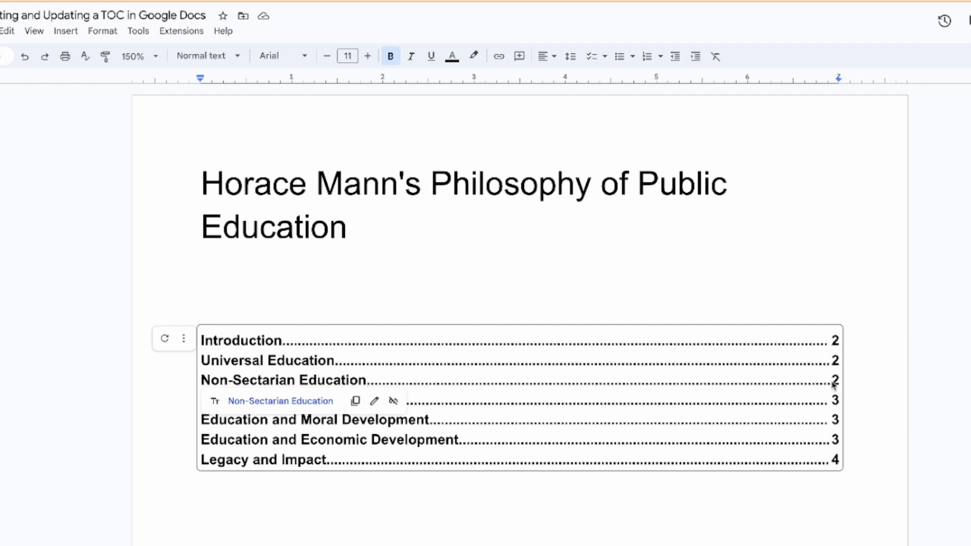
click(165, 340)
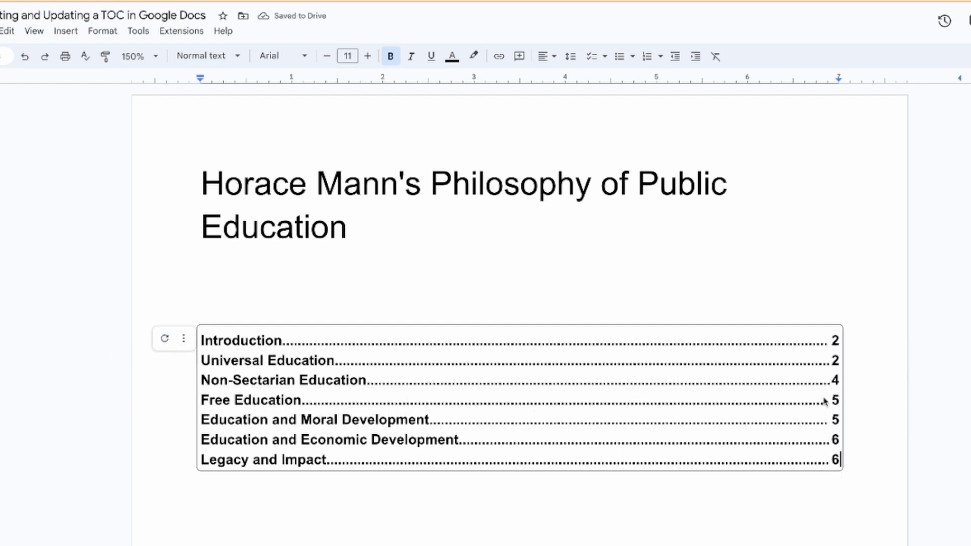
Step: Go to the Universal Education section through its table of contents link and add the line "Additional header here" above the first lorem ipsum paragraph
click(251, 360)
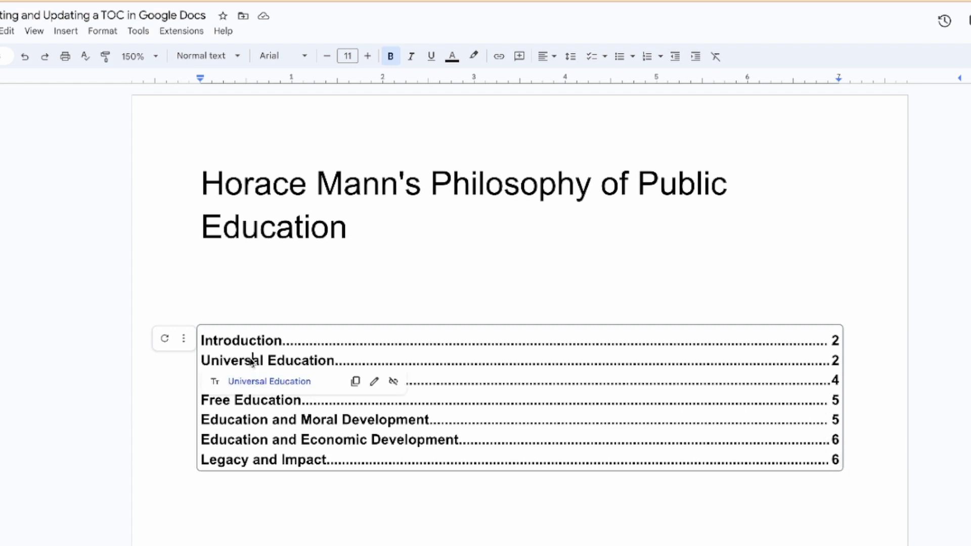
click(334, 256)
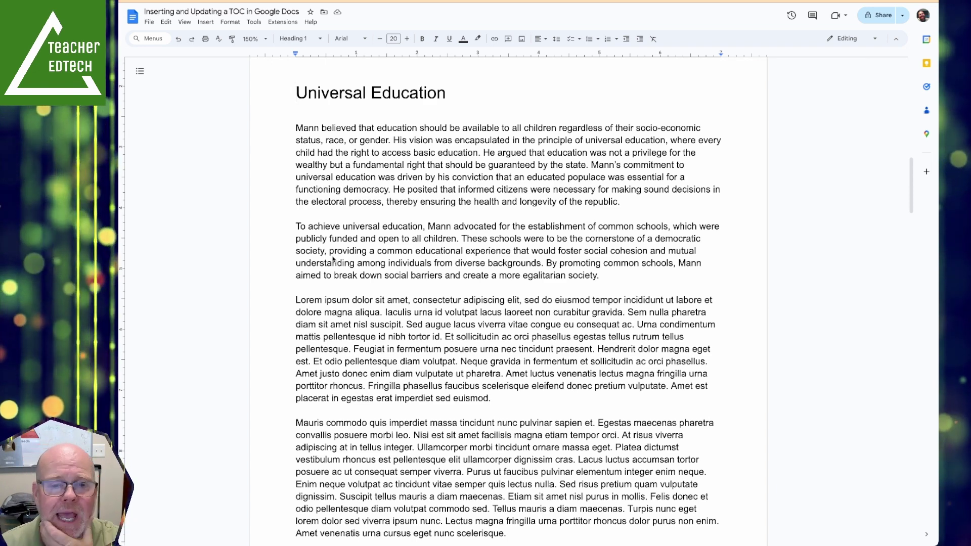
scroll(333, 259, down, 1)
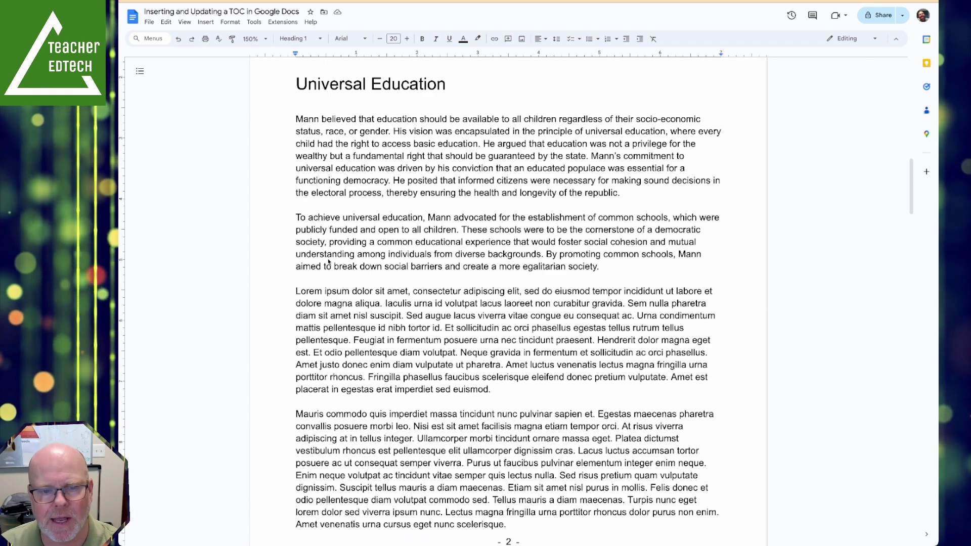
key(Return)
text(Additional)
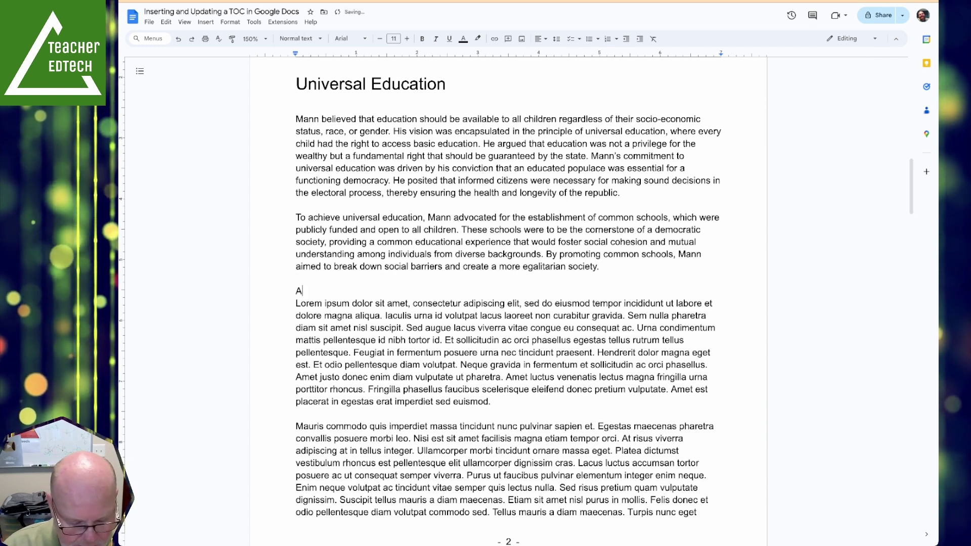
text(header here)
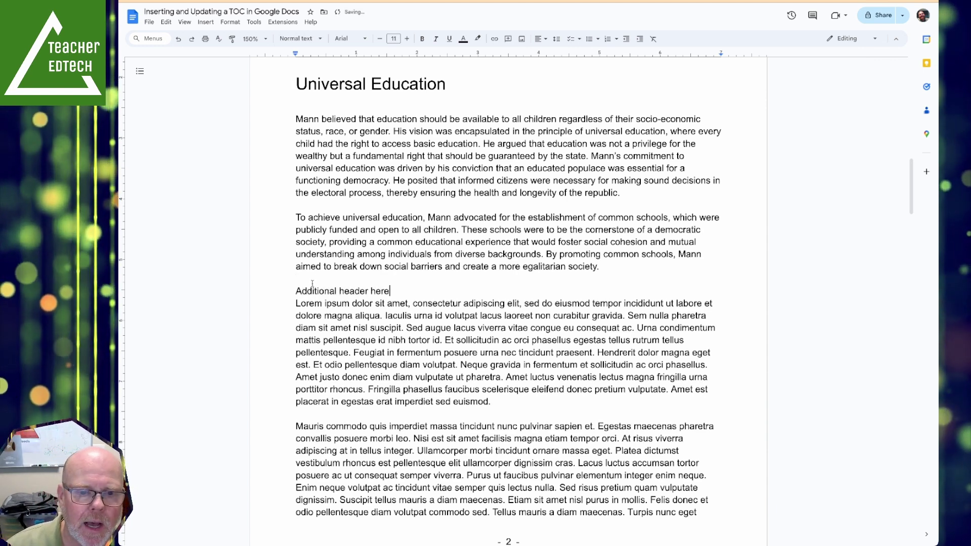
Step: Apply the Heading 2 style to the "Additional header here" line
drag(295, 291, 392, 291)
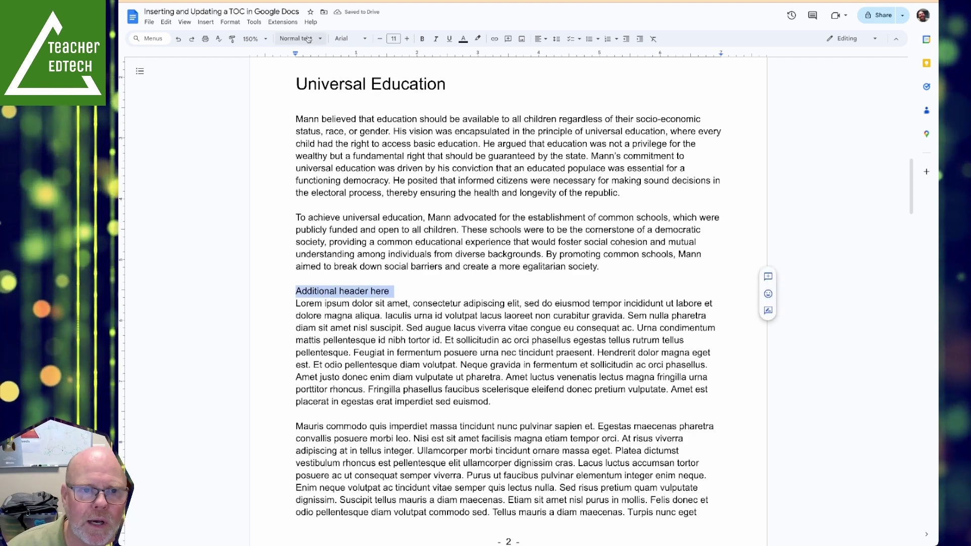
click(298, 39)
mouse_move(316, 208)
mouse_move(242, 261)
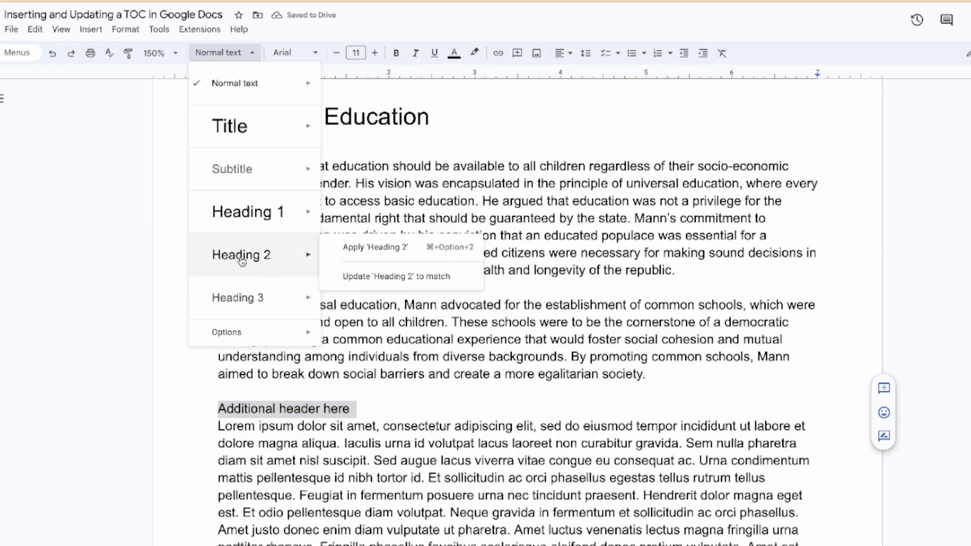
click(445, 255)
Step: Add the line "Another heading 2 here" above the "Eu scelerisque felis" paragraph and give it the Heading 2 style
scroll(436, 249, down, 15)
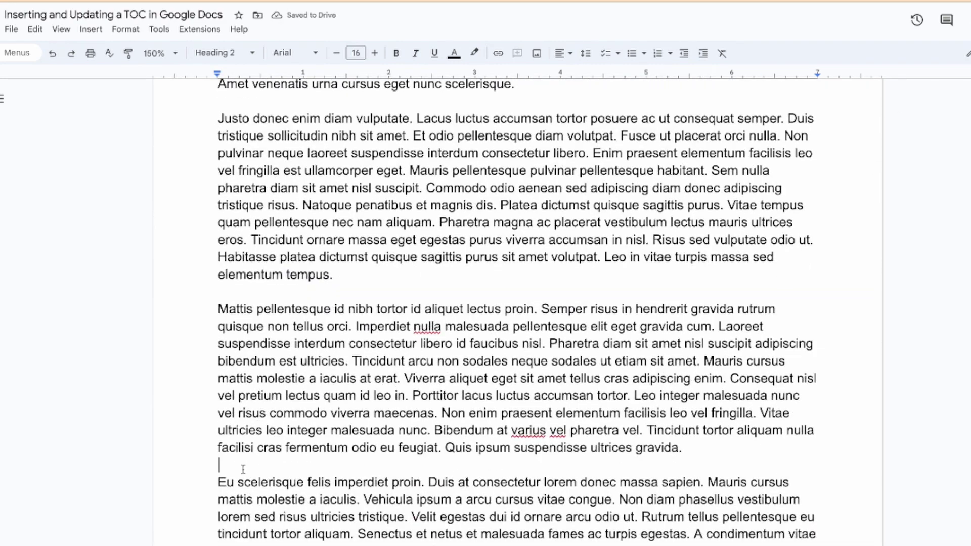
key(Return)
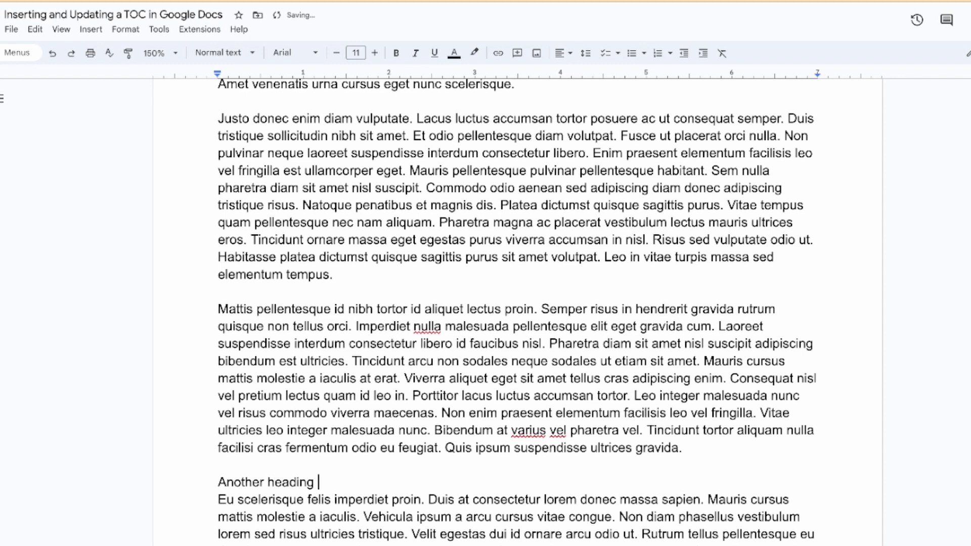
triple_click(242, 478)
key(ctrl+alt+2)
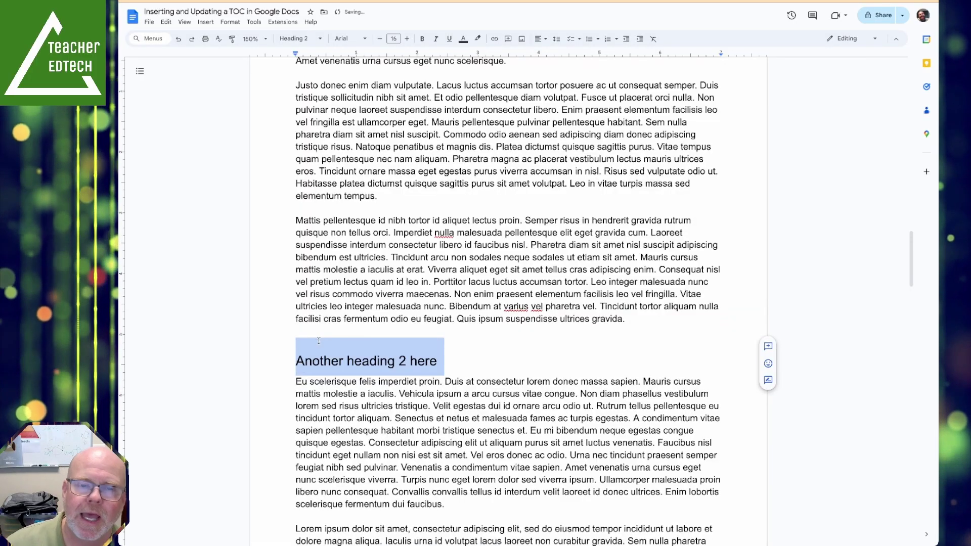
Step: Update the table of contents to include the two new Heading 2 entries
click(357, 244)
scroll(354, 238, up, 1)
scroll(354, 240, up, 20)
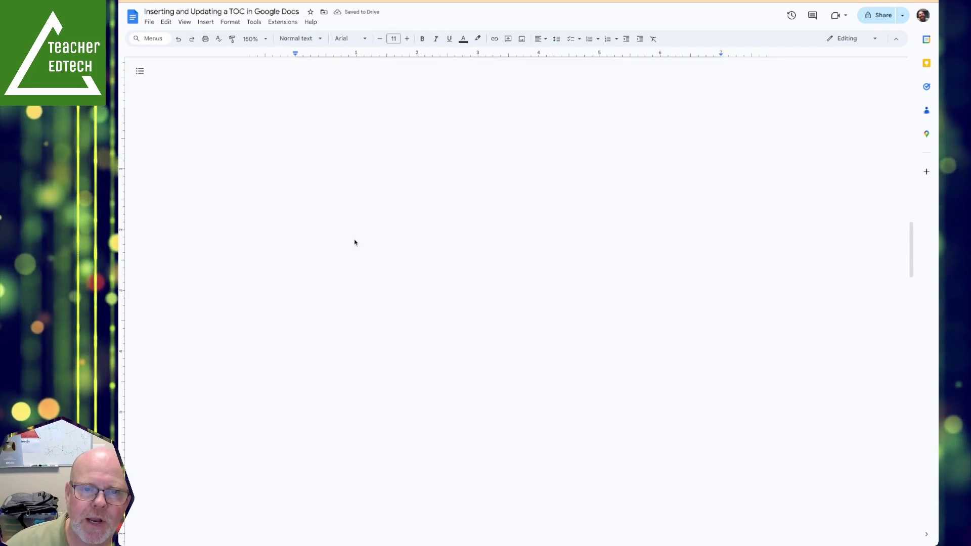
click(350, 241)
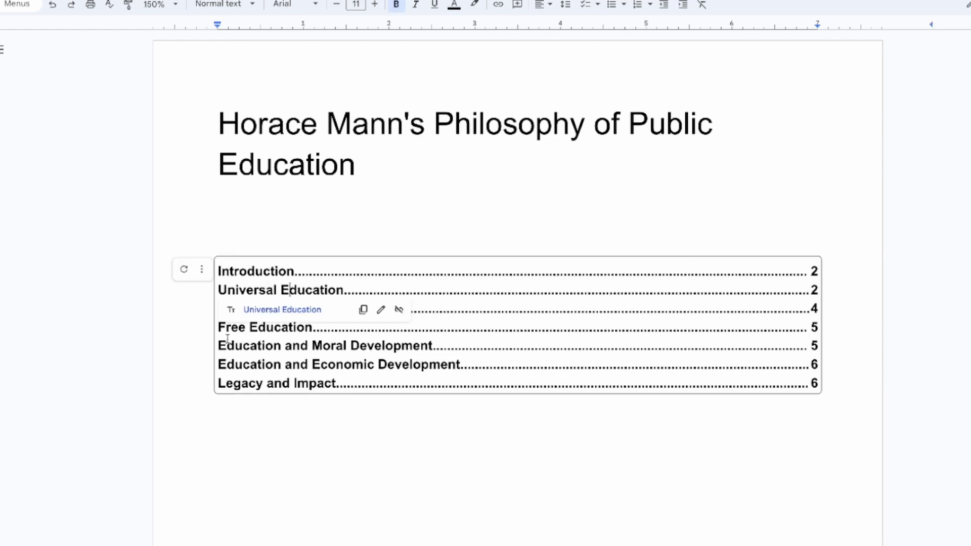
click(182, 270)
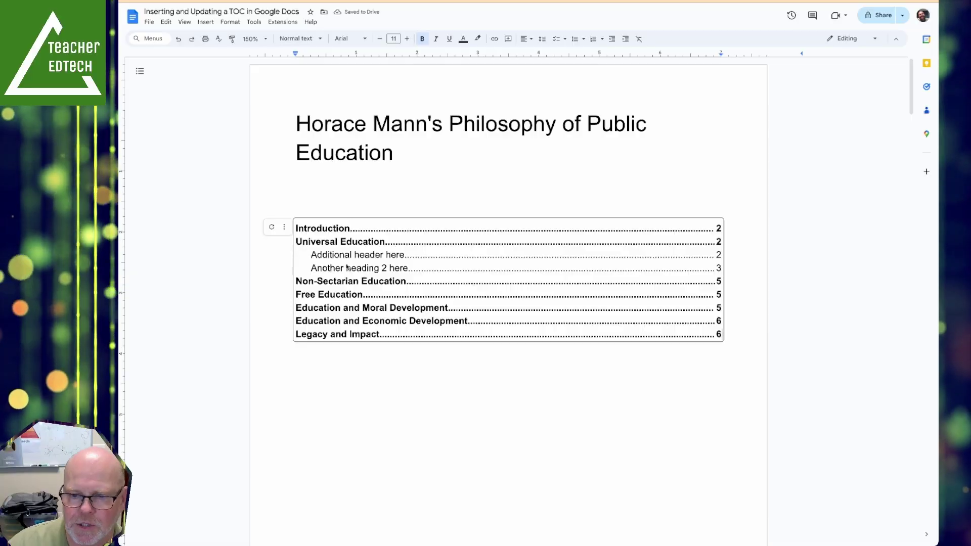
Step: Follow the "Another heading 2 here" table of contents link to its section, and return to the first page
mouse_move(291, 326)
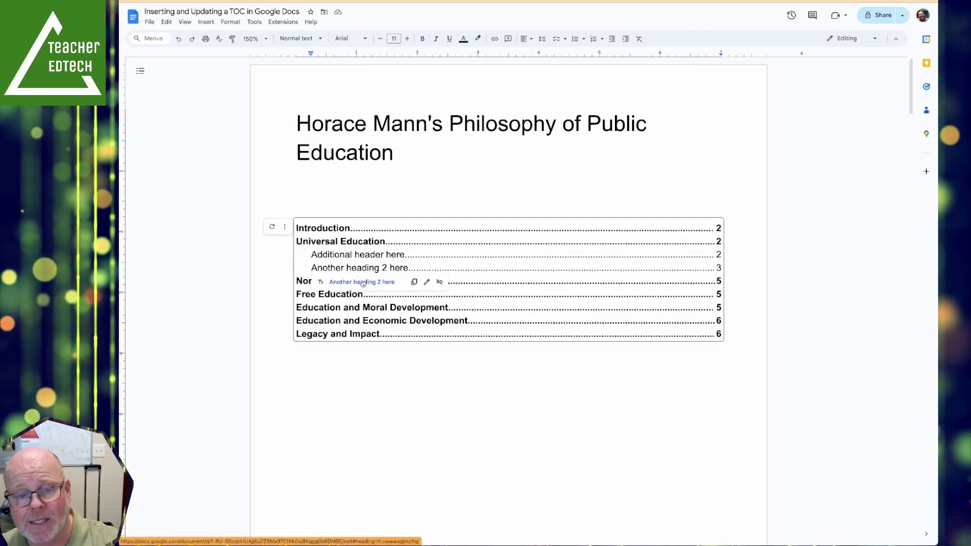
click(363, 283)
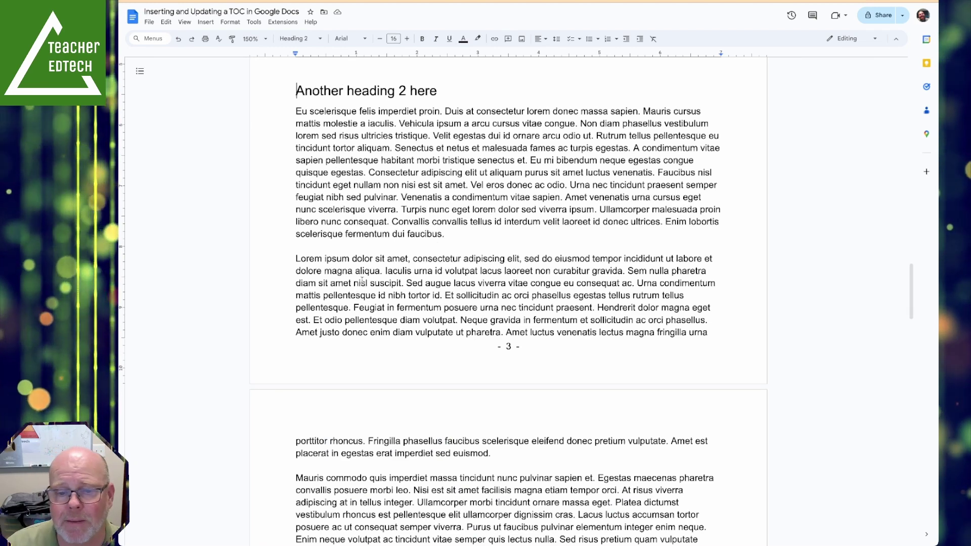
scroll(367, 268, up, 20)
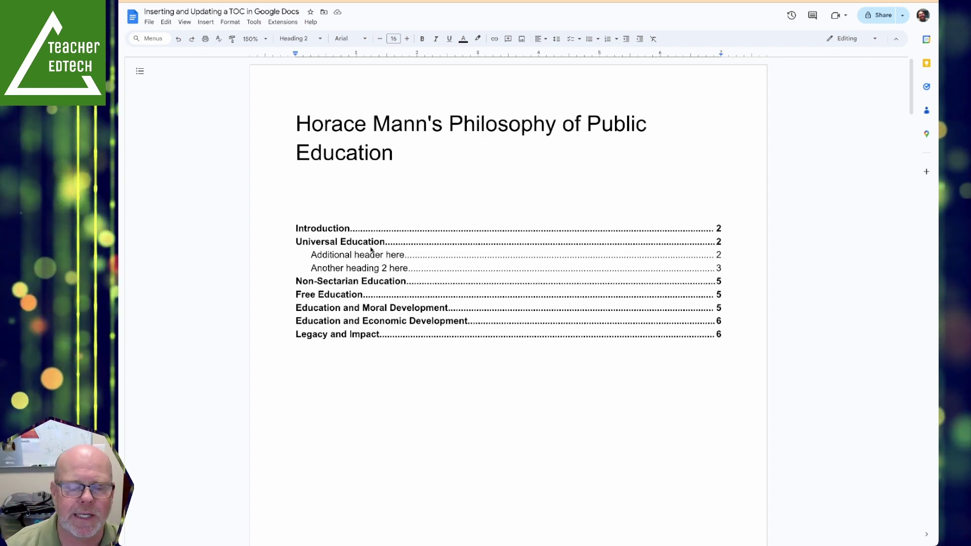
Step: Make the "Introduction" heading on page 2 bold and set its text color to blue
scroll(371, 250, down, 15)
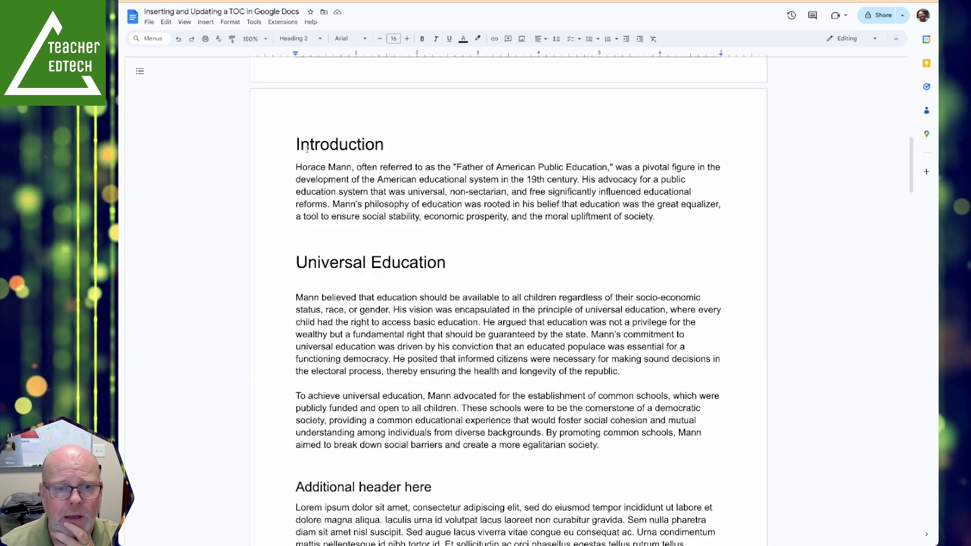
drag(339, 147, 381, 152)
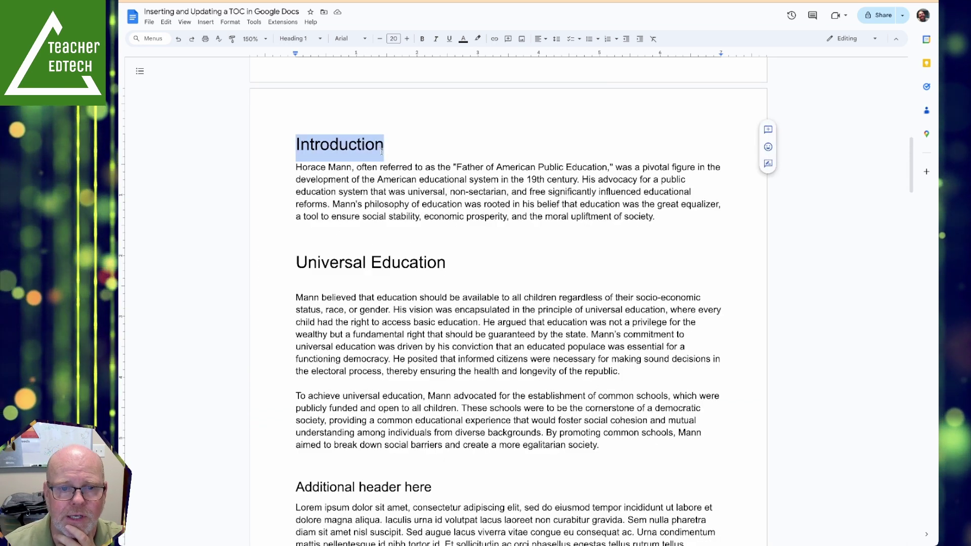
key(ctrl+b)
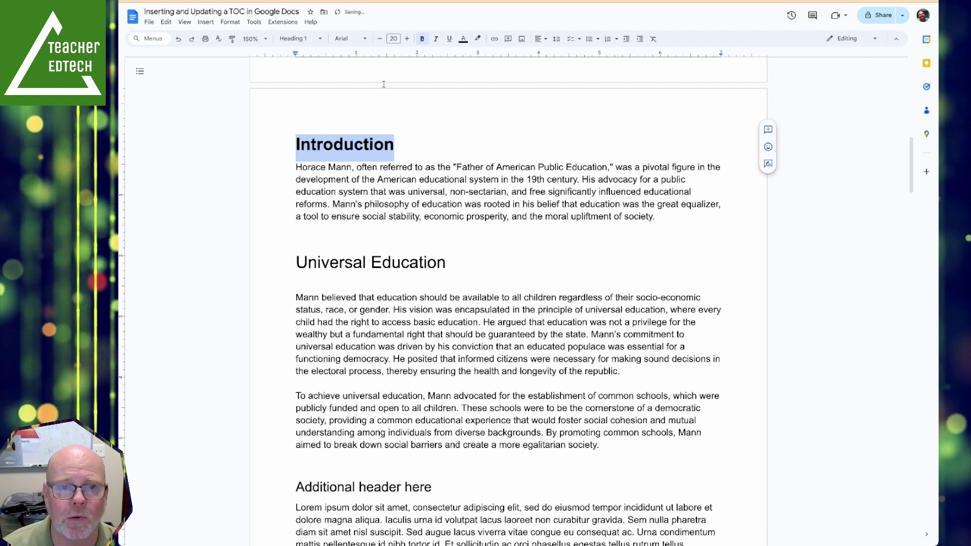
click(464, 39)
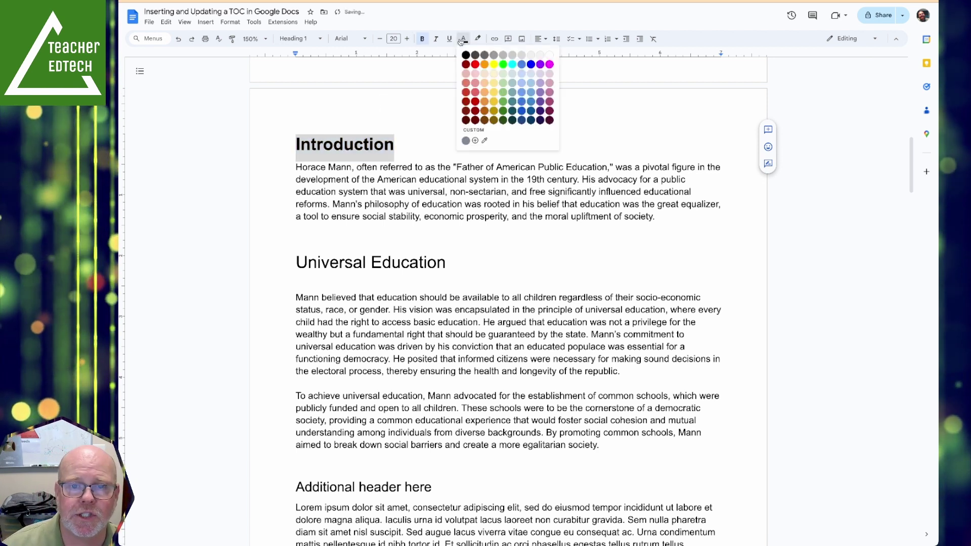
click(521, 110)
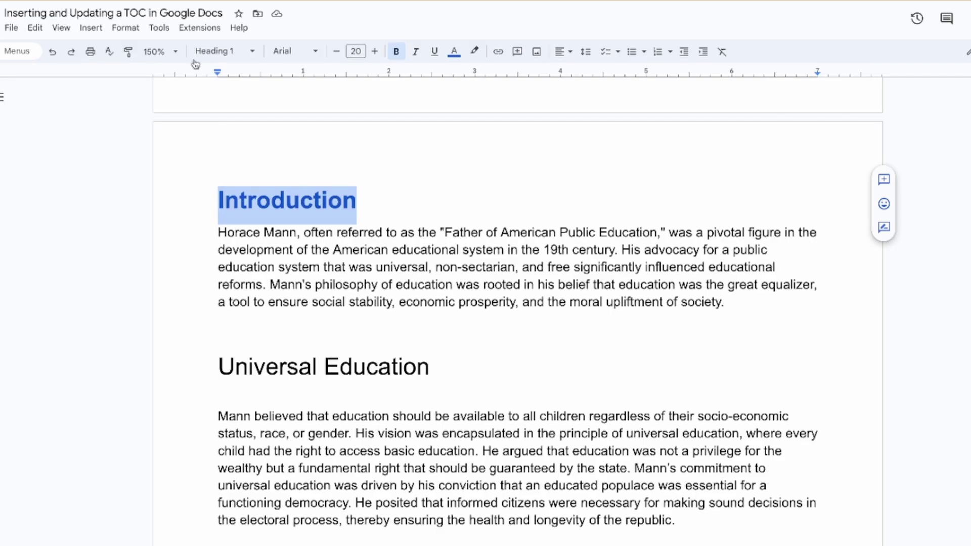
Step: Update the Heading 1 style to match the "Introduction" heading's formatting, and check the other main headings through the document
click(203, 51)
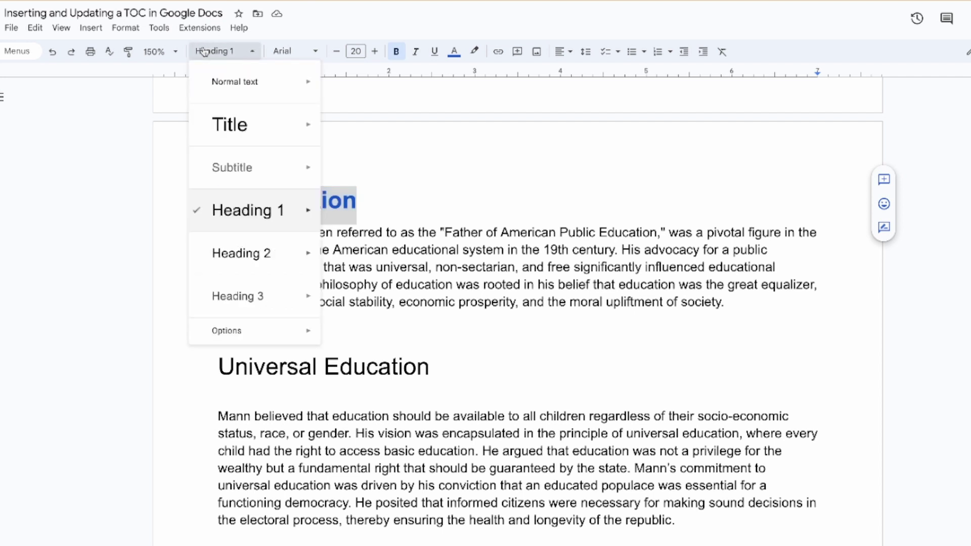
mouse_move(231, 195)
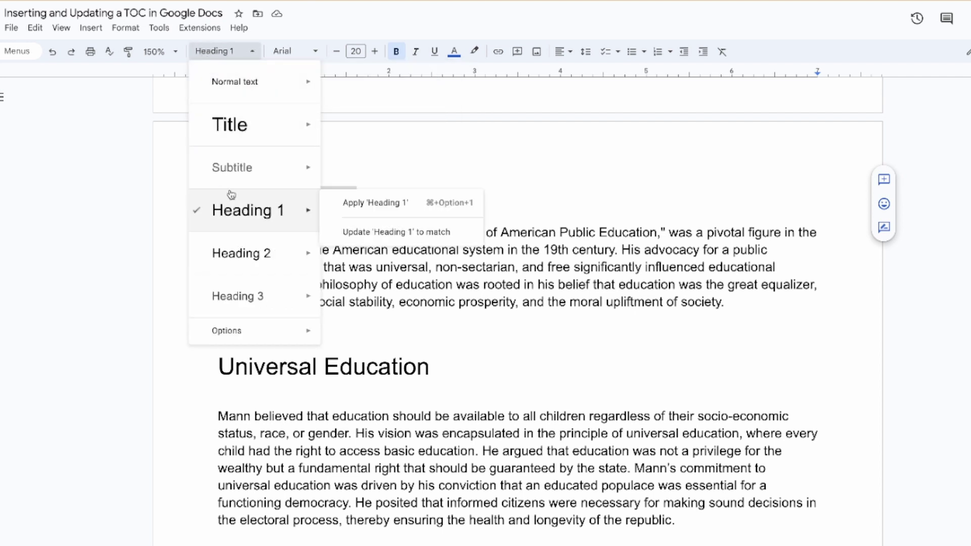
click(397, 231)
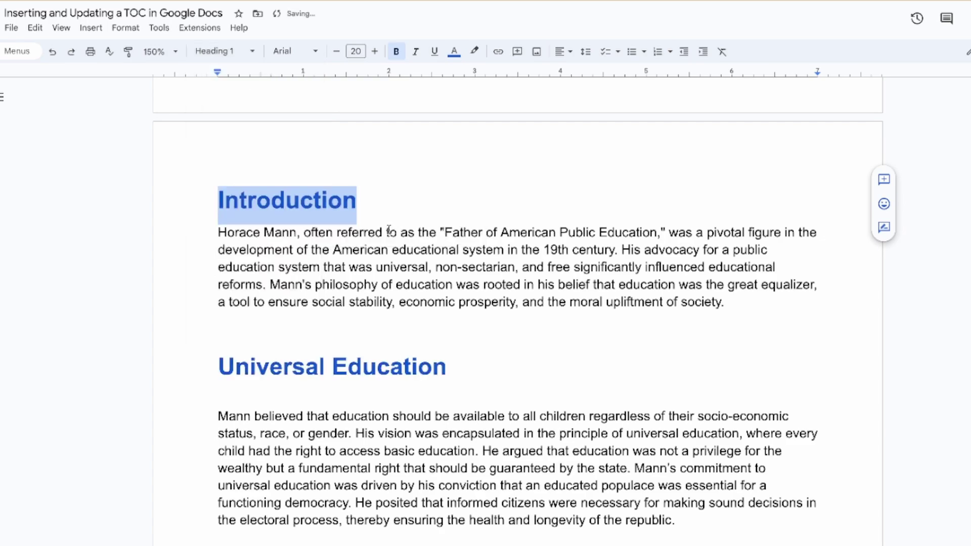
scroll(388, 230, down, 10)
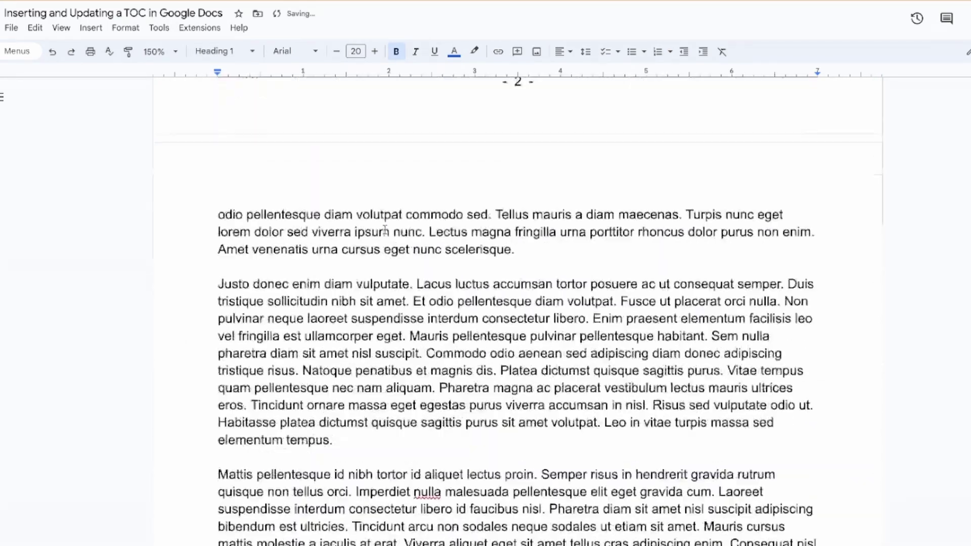
scroll(385, 230, down, 10)
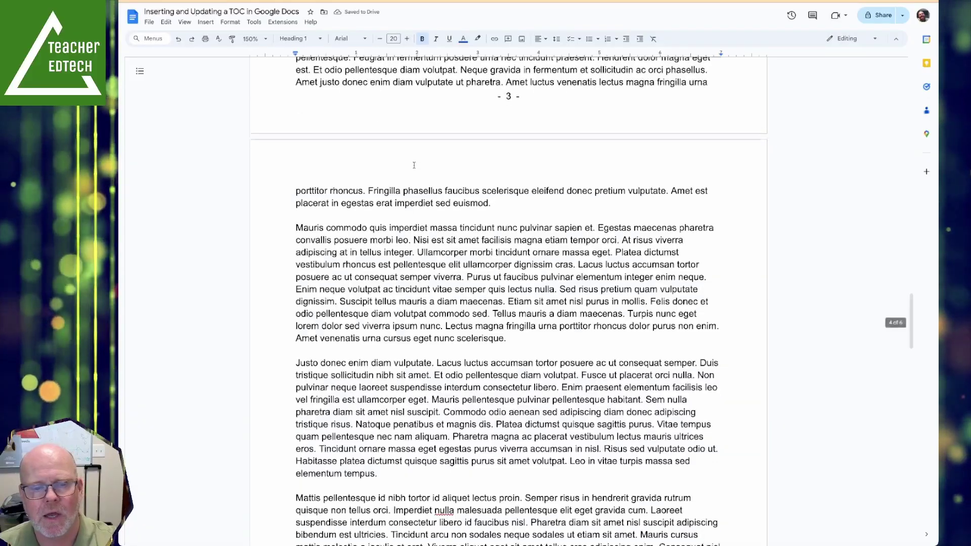
scroll(413, 165, down, 10)
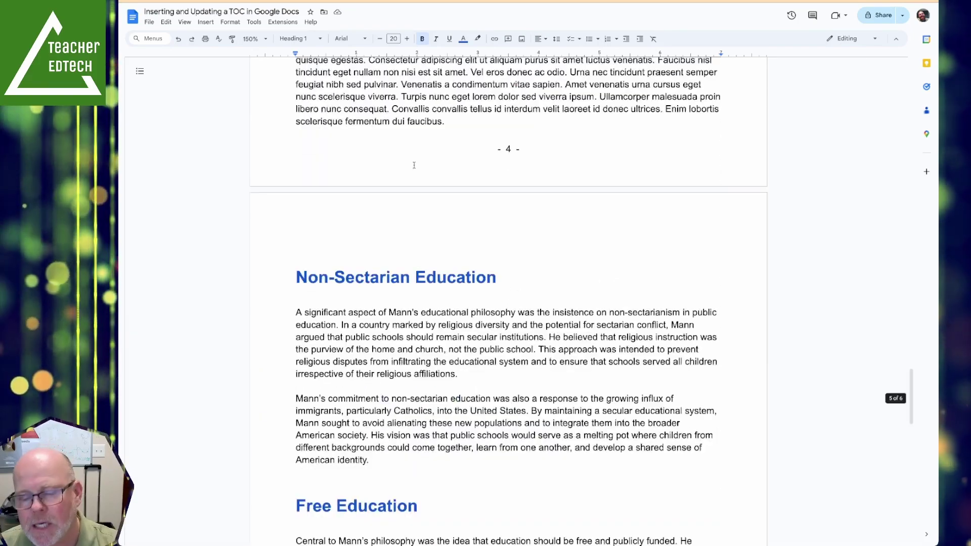
Step: Set the text color of the "Additional header here" subheading to dark green
scroll(414, 165, up, 15)
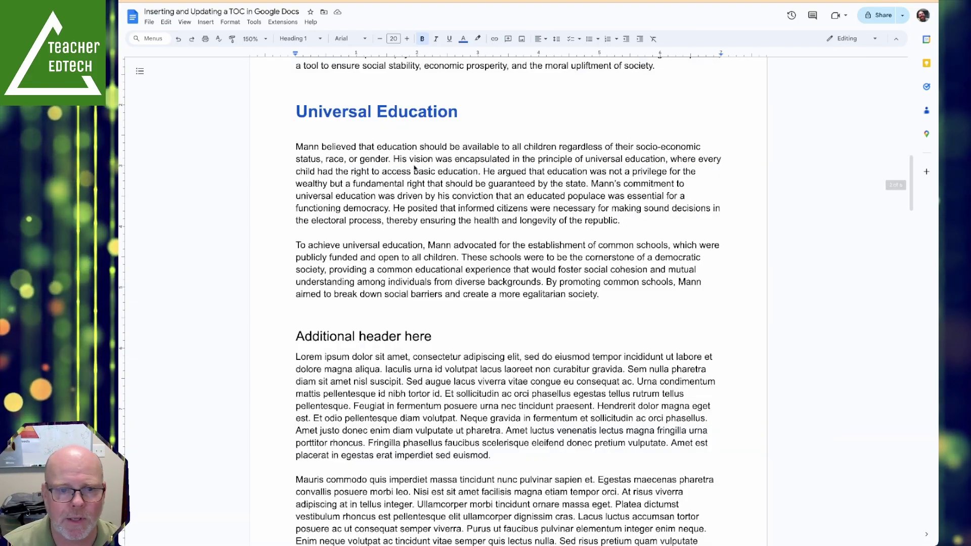
scroll(414, 169, down, 2)
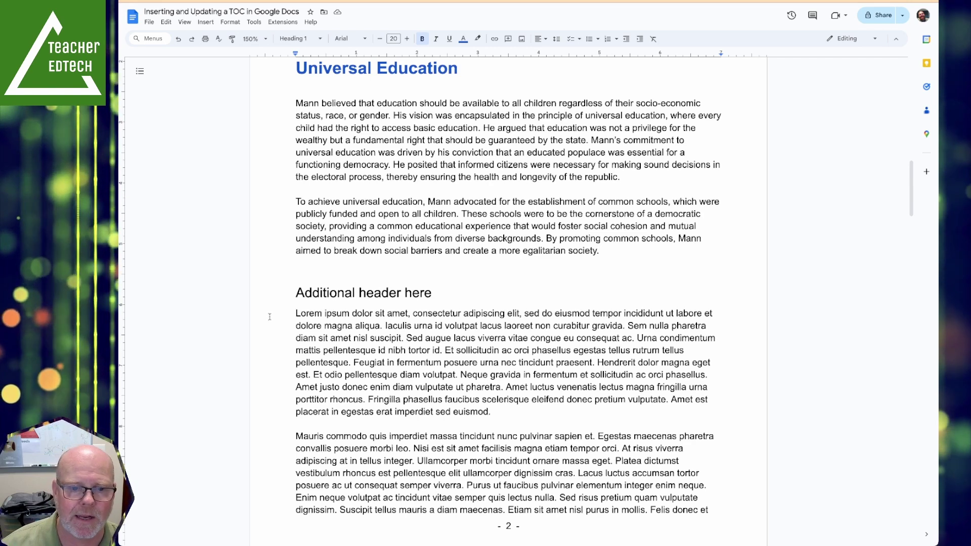
drag(287, 297, 436, 292)
key(ctrl+alt+2)
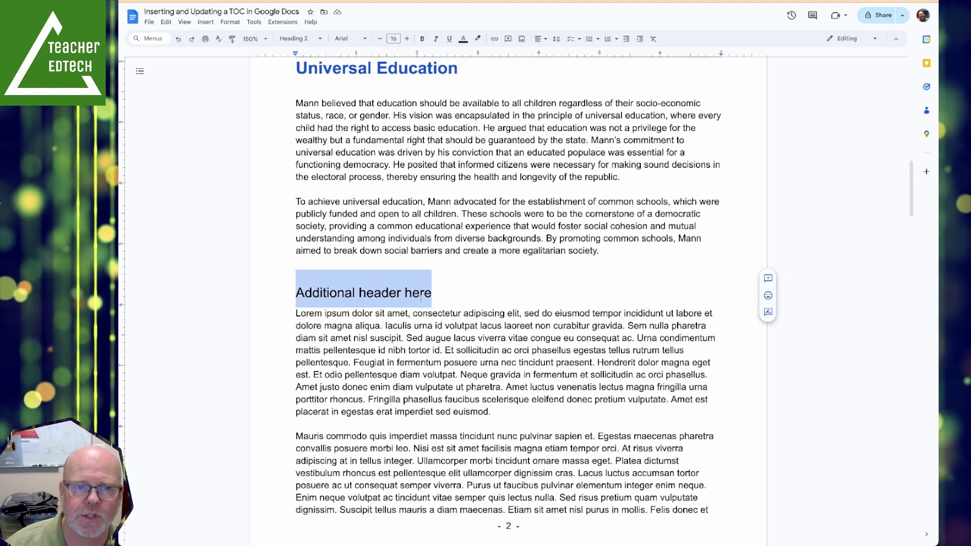
click(465, 39)
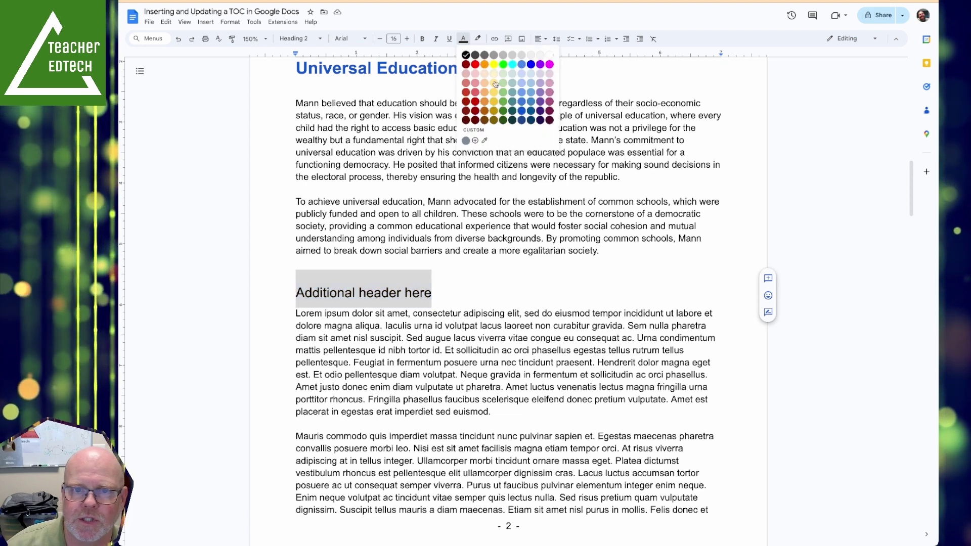
click(502, 111)
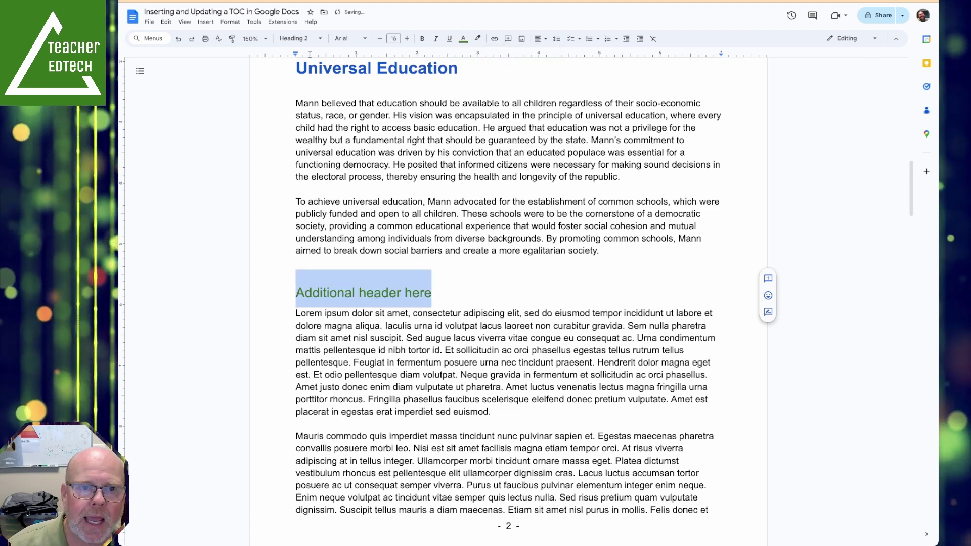
Step: Update the Heading 2 style to match "Additional header here", check the "Another heading 2 here" subheading, and return to the first page
click(296, 38)
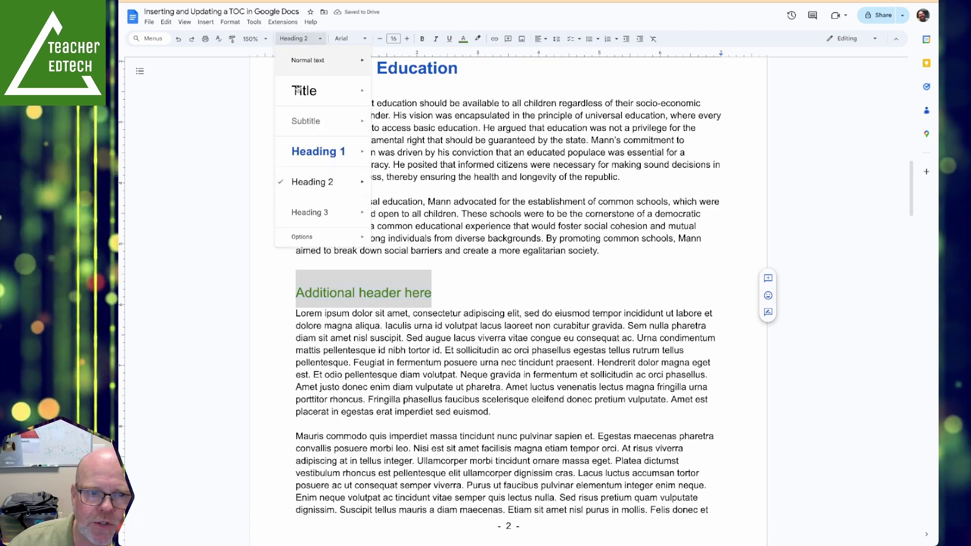
mouse_move(319, 194)
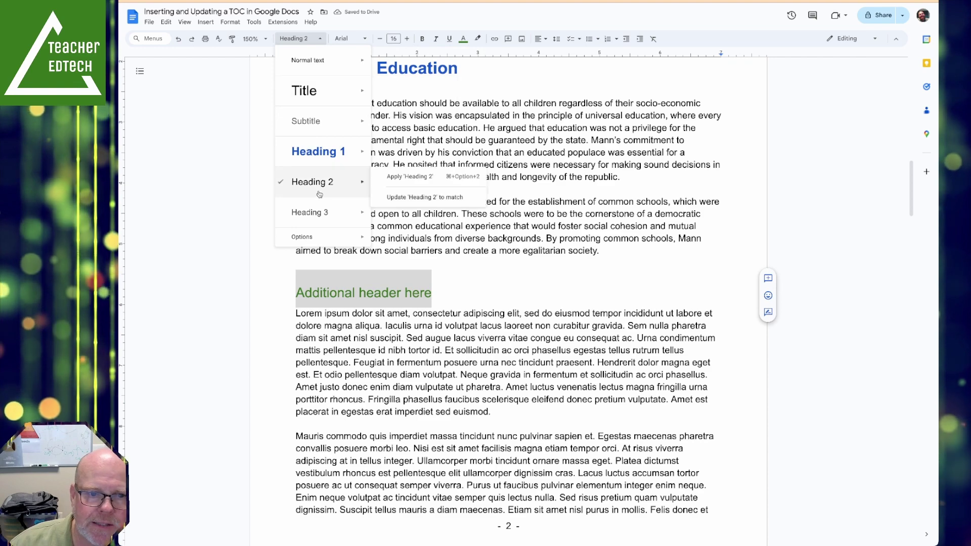
click(425, 198)
scroll(421, 202, down, 12)
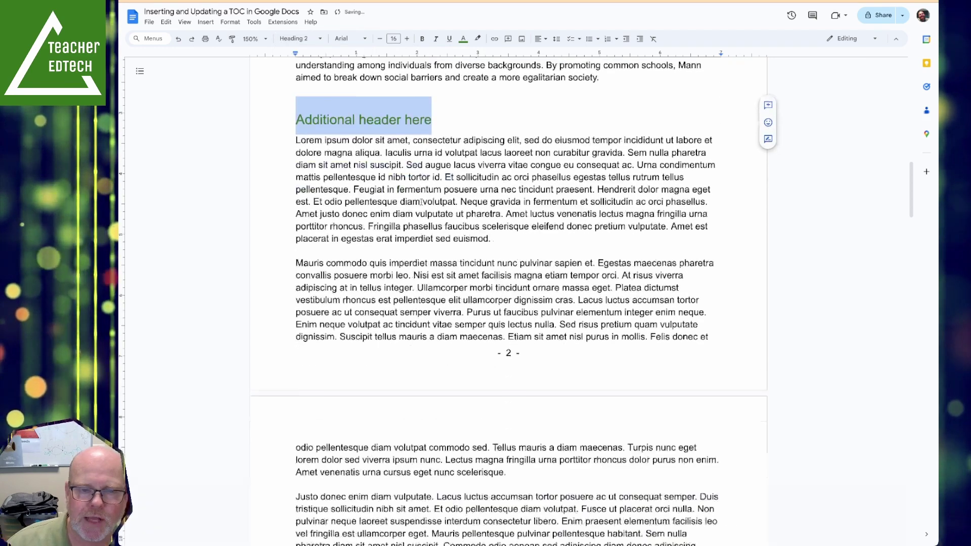
scroll(420, 202, down, 2)
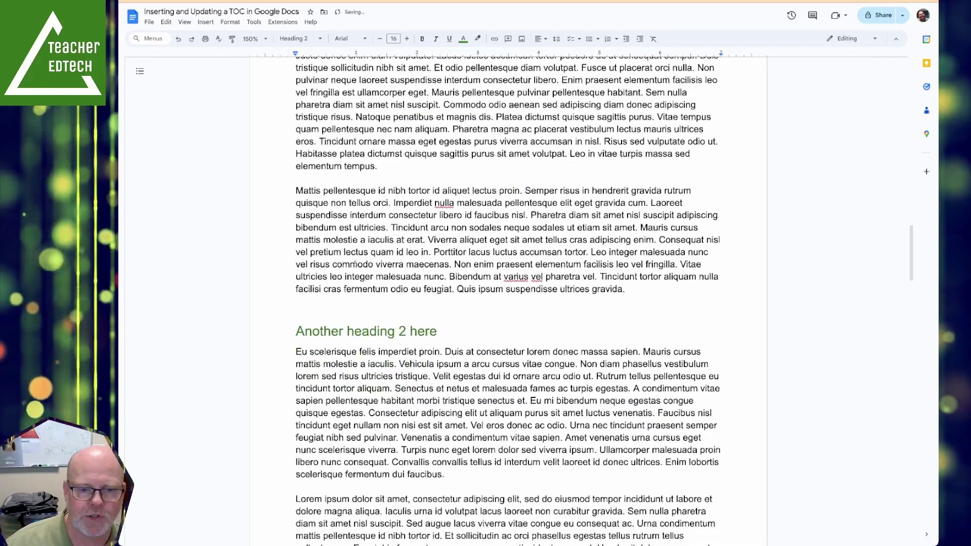
scroll(332, 314, up, 20)
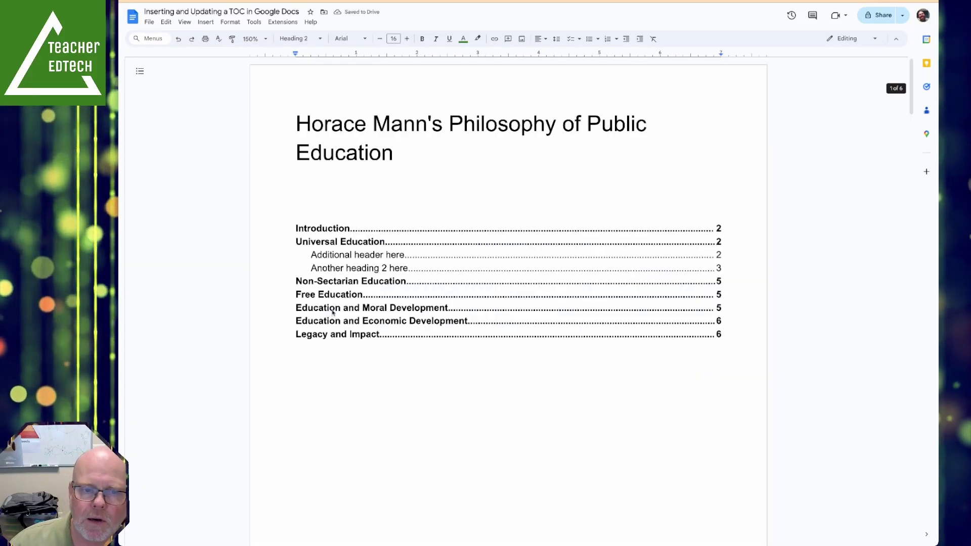
click(410, 282)
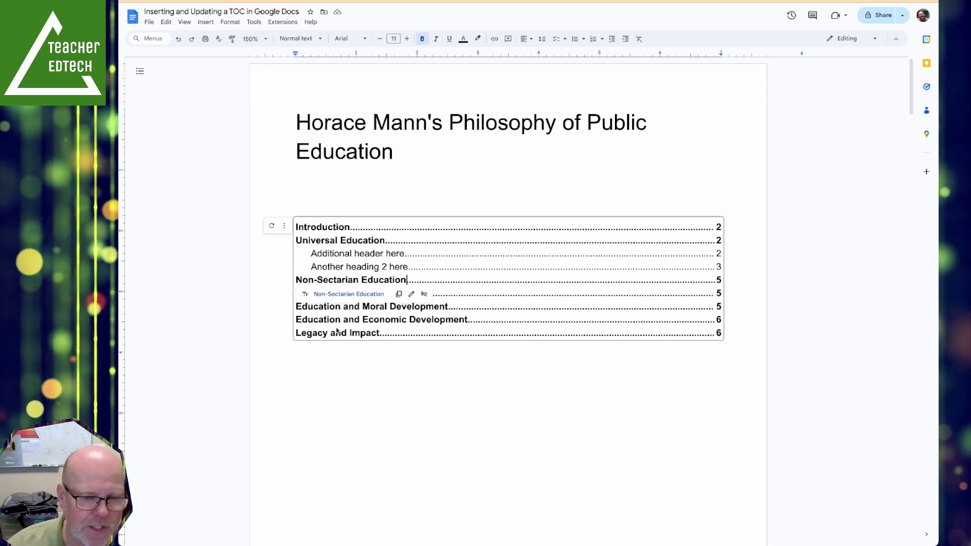
click(314, 202)
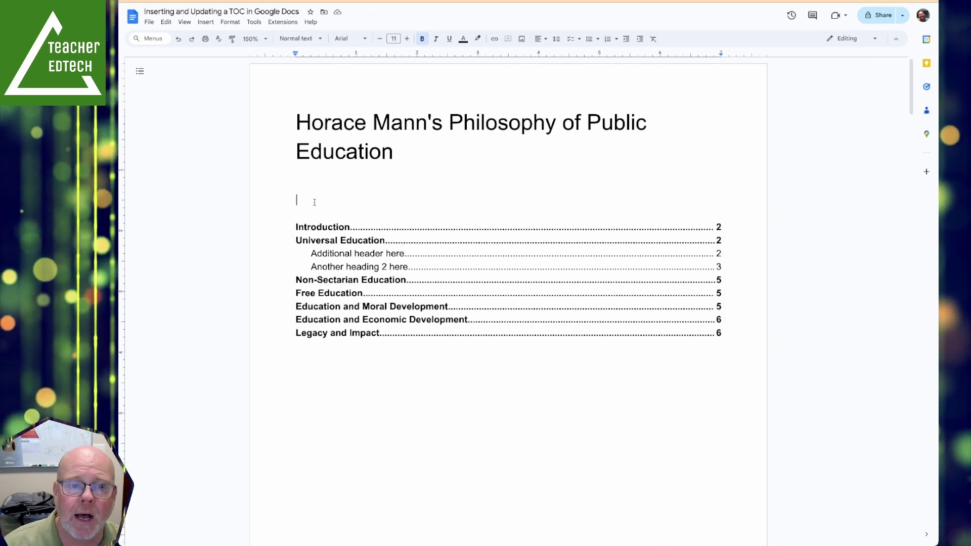
drag(312, 209, 308, 326)
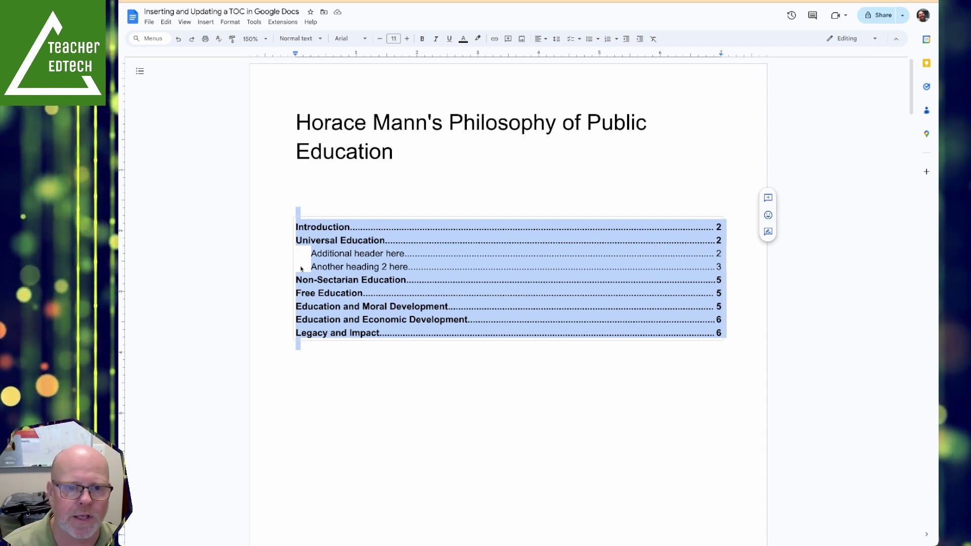
click(317, 205)
scroll(318, 205, down, 4)
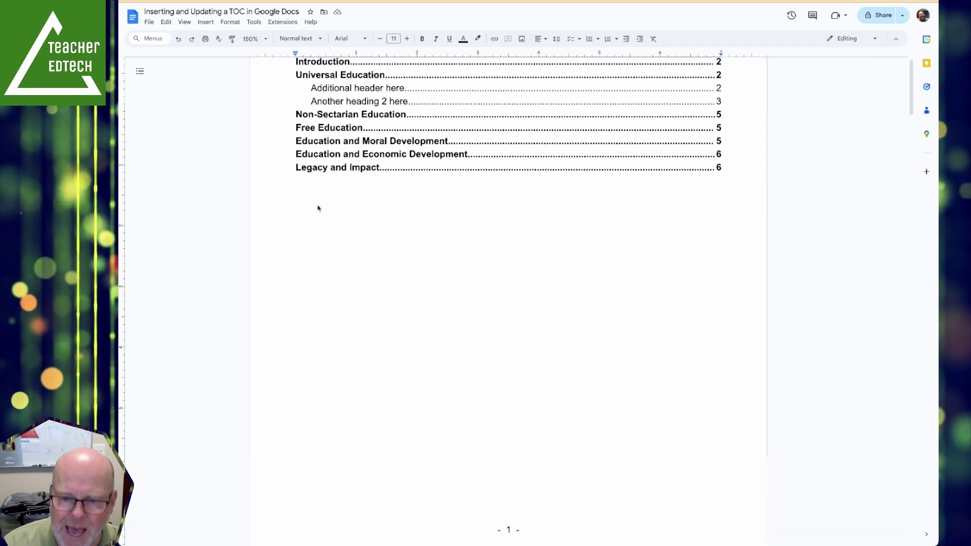
scroll(318, 205, up, 4)
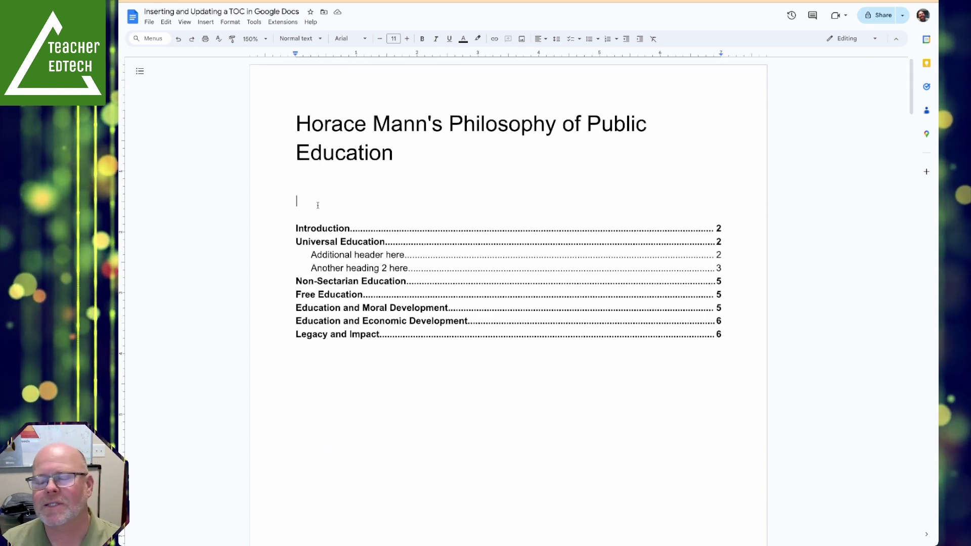